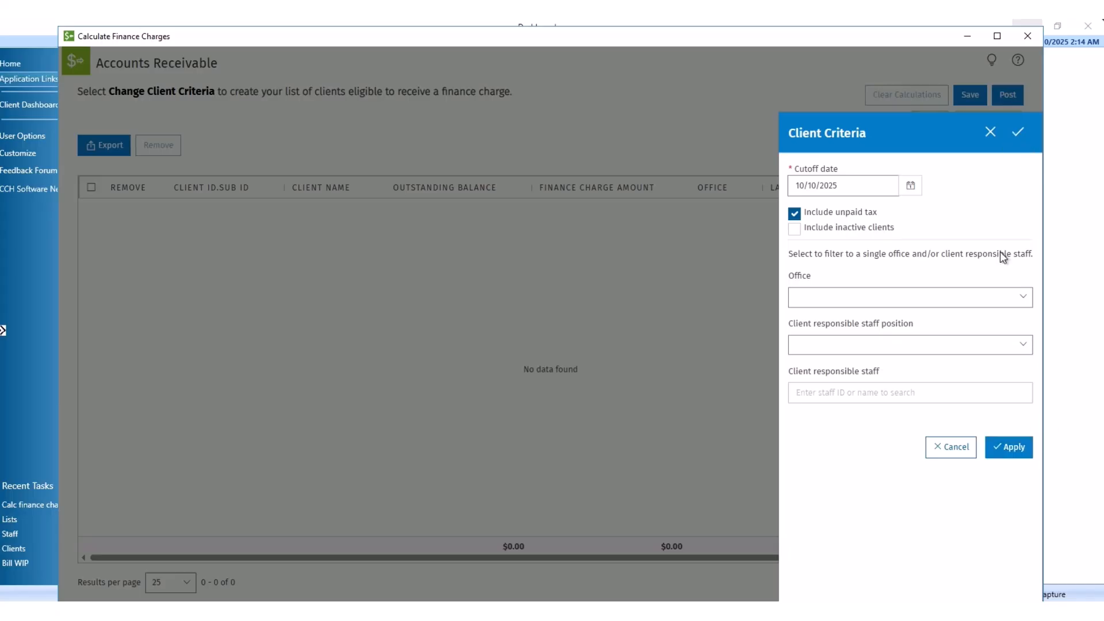
# Step: Load the 30 eligible clients and move the Office column to the front of the grid
pyautogui.click(1021, 133)
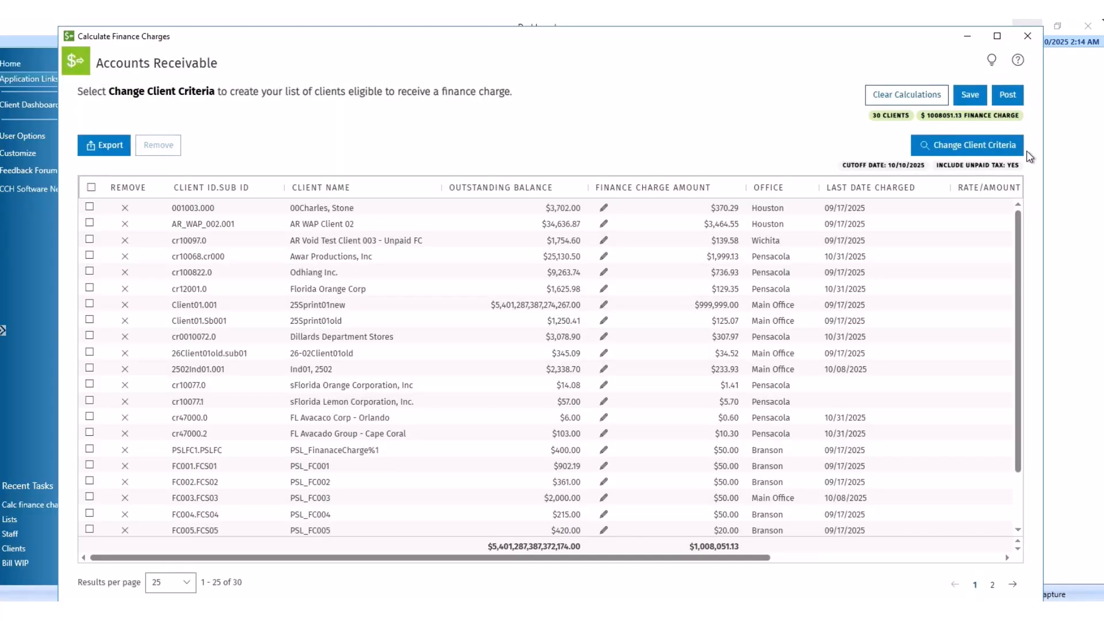
pyautogui.moveTo(782, 188); pyautogui.dragTo(199, 187)
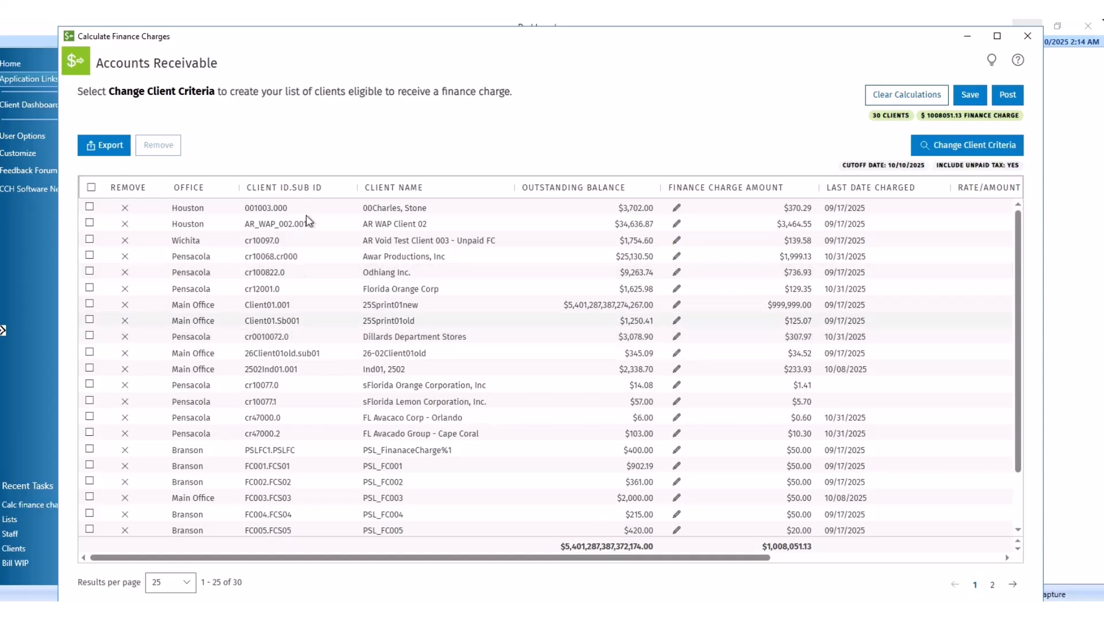
# Step: Sort by client ID, then client name, and drop the outstanding balance sort
pyautogui.click(332, 194)
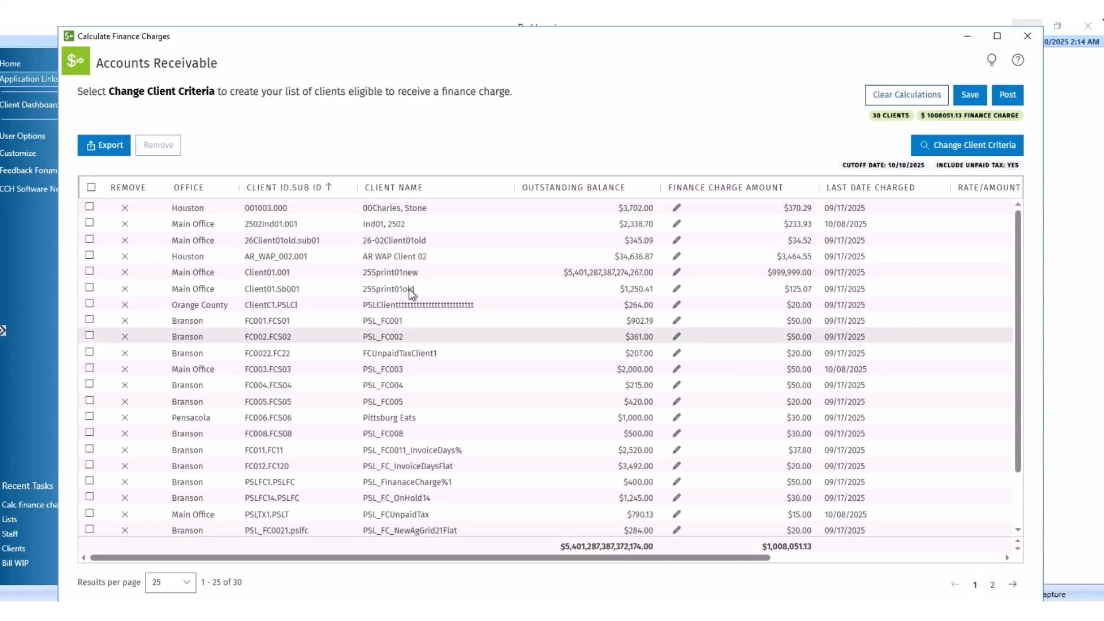
pyautogui.click(456, 194)
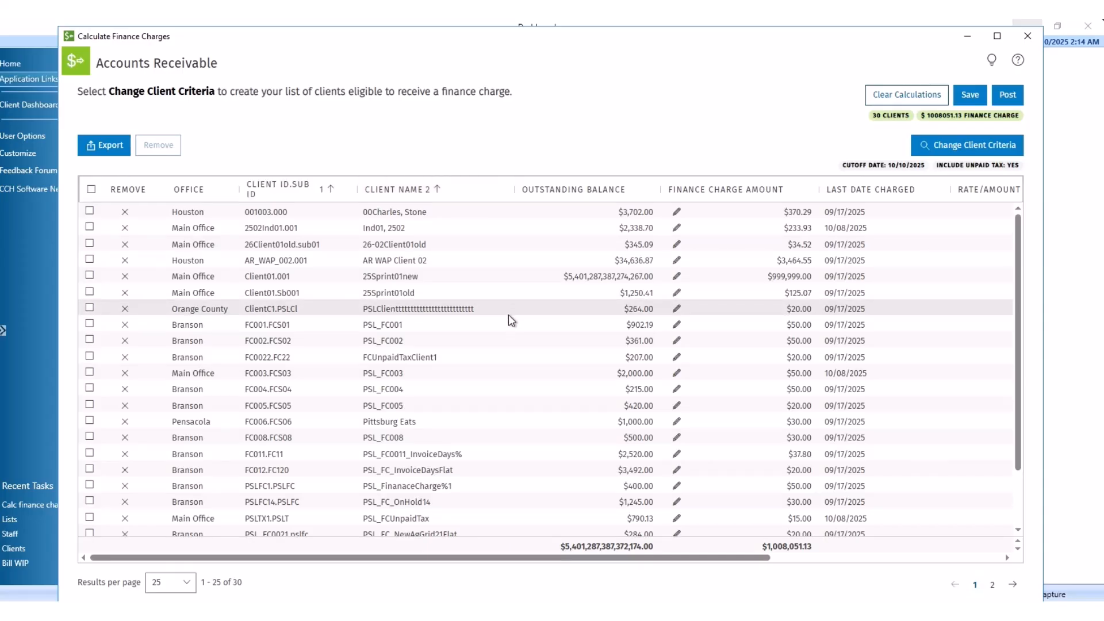
pyautogui.keyDown('shift'); pyautogui.click(629, 194); pyautogui.keyUp('shift')
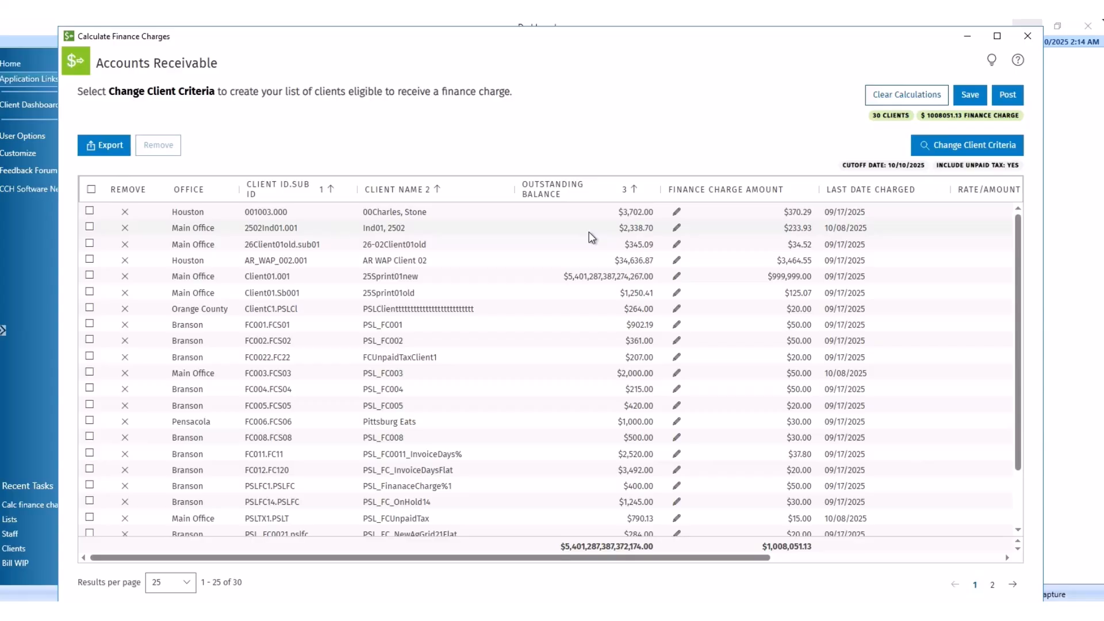
pyautogui.keyDown('shift'); pyautogui.click(626, 189); pyautogui.keyUp('shift')
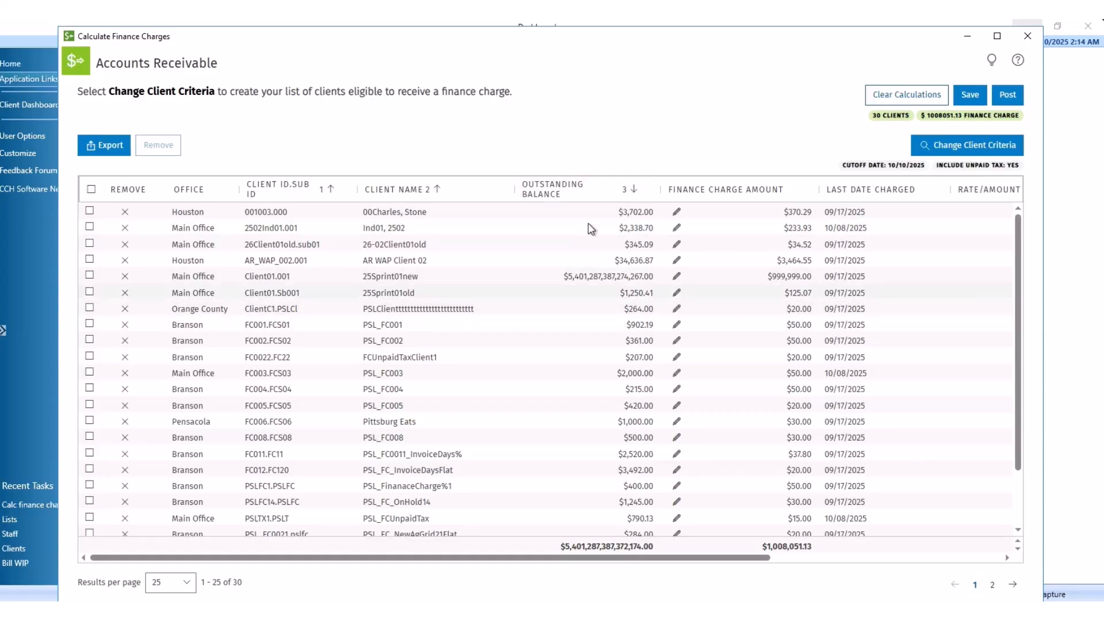
pyautogui.keyDown('shift'); pyautogui.click(625, 193); pyautogui.keyUp('shift')
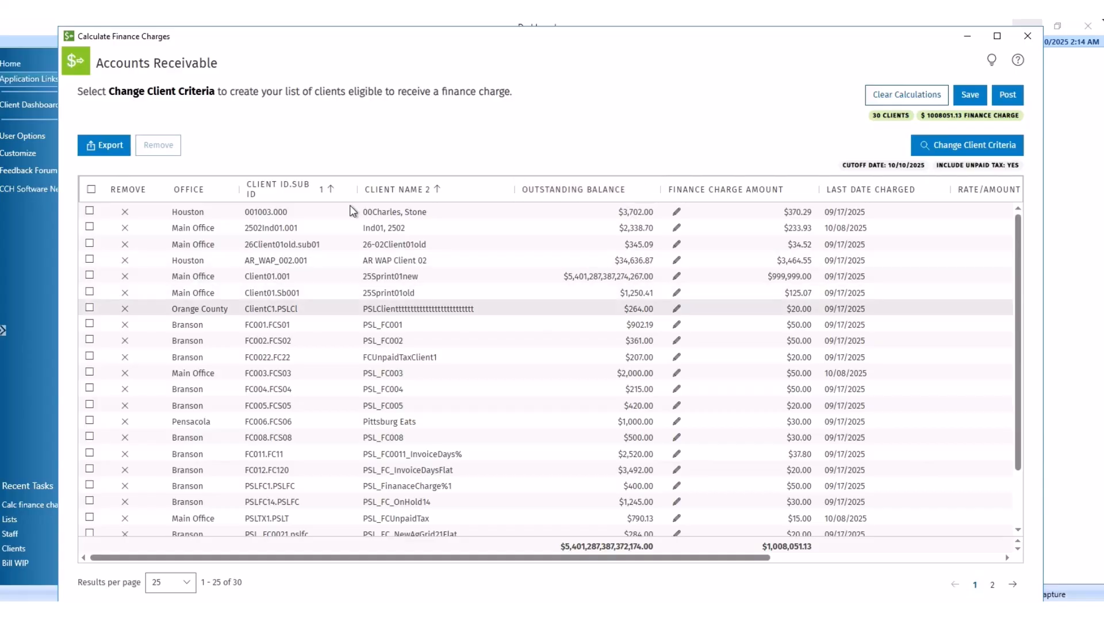
# Step: Widen the Client ID column and filter the Office column to Pensacola only
pyautogui.moveTo(357, 191); pyautogui.dragTo(386, 192)
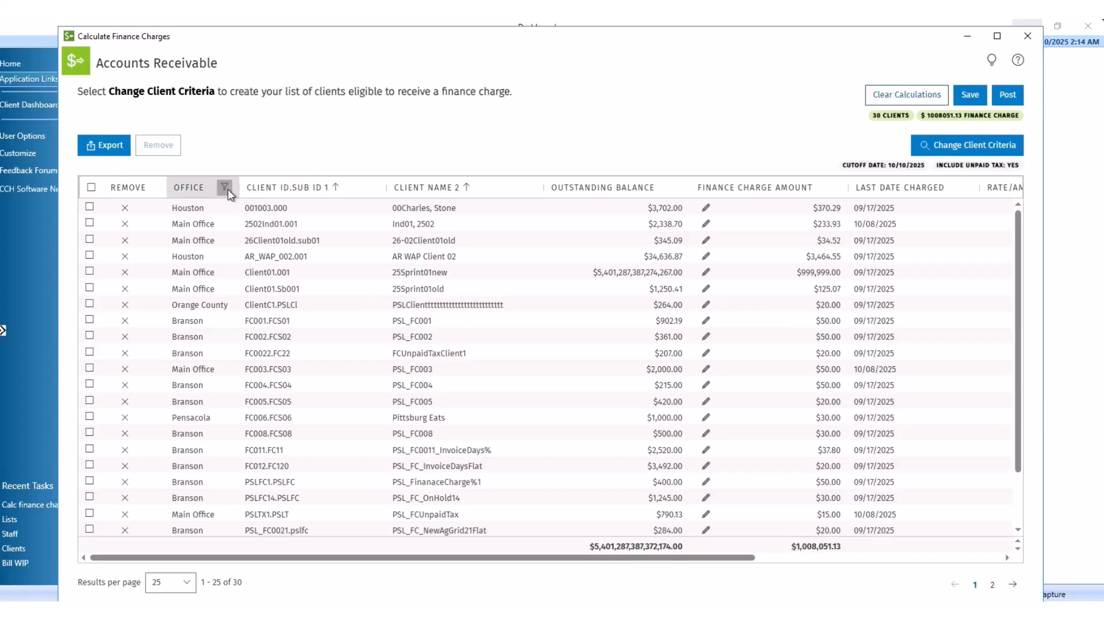
pyautogui.click(226, 188)
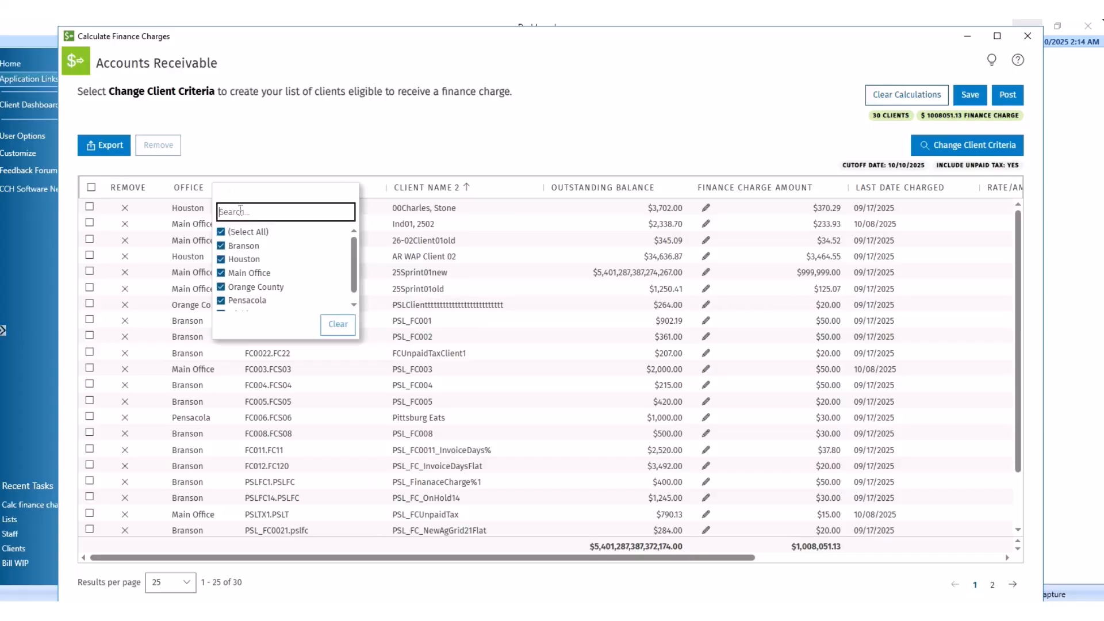
pyautogui.click(221, 234)
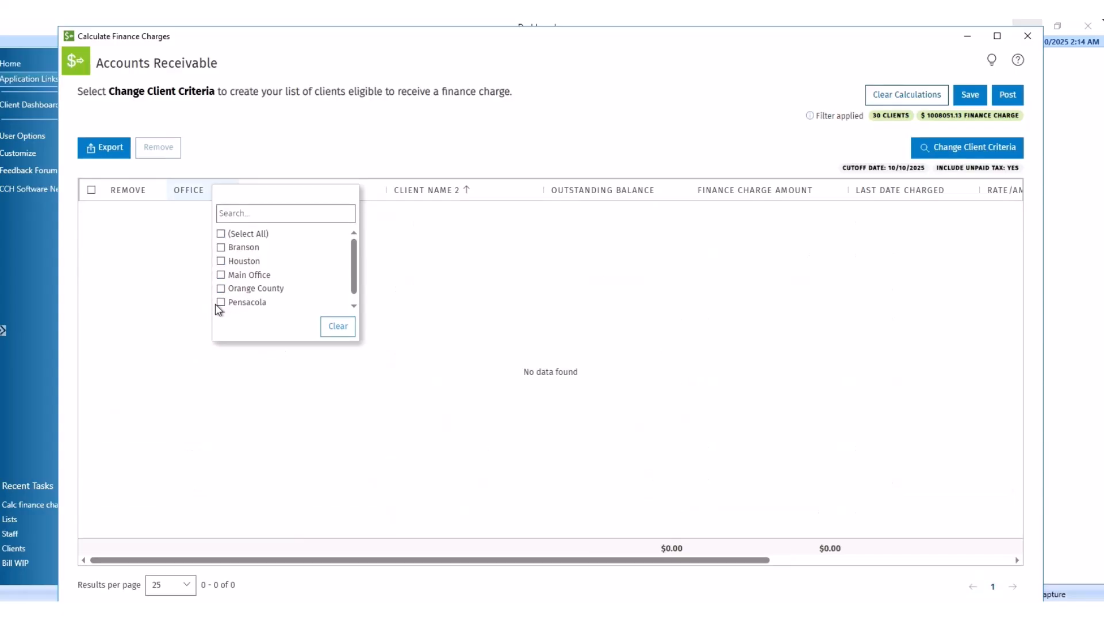
pyautogui.click(221, 301)
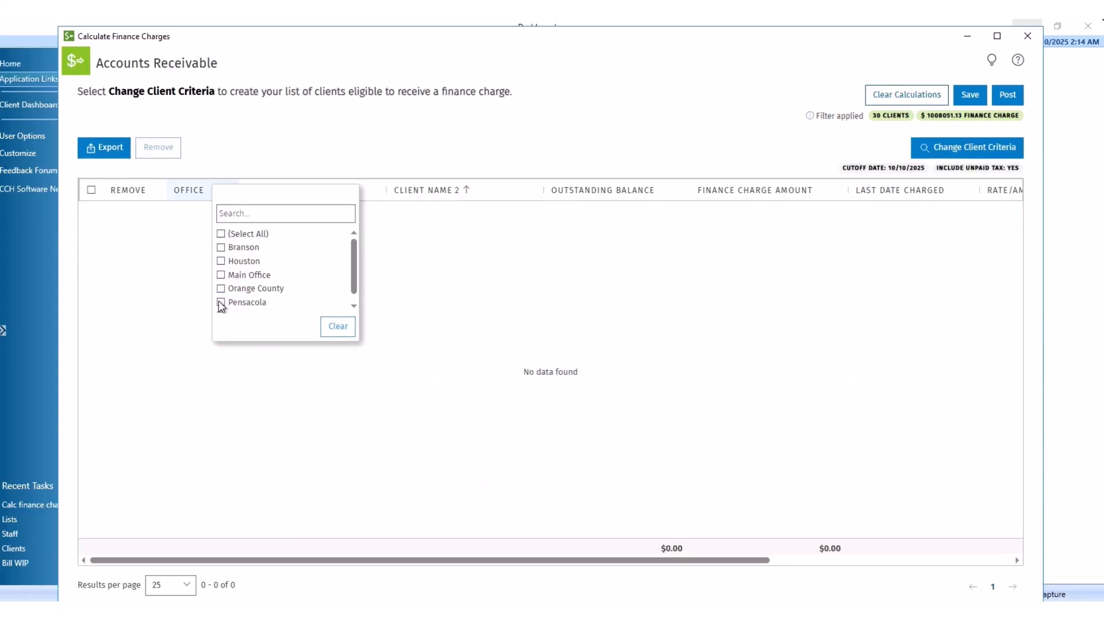
# Step: Reselect all offices in the Office filter and search it for 'Pe'
pyautogui.click(227, 234)
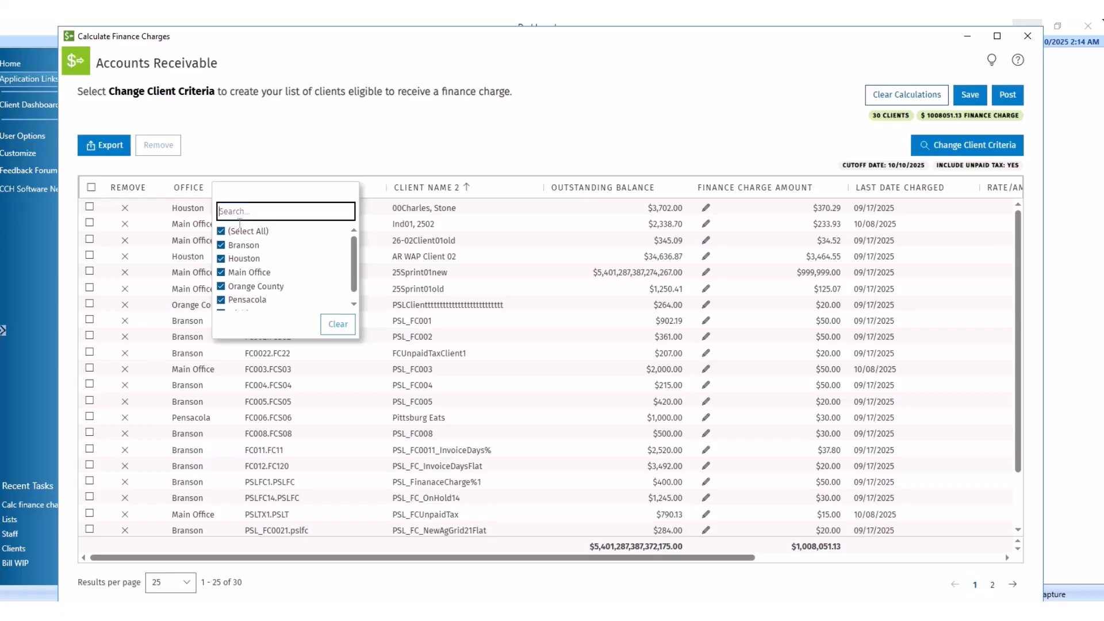
pyautogui.write('Pe')
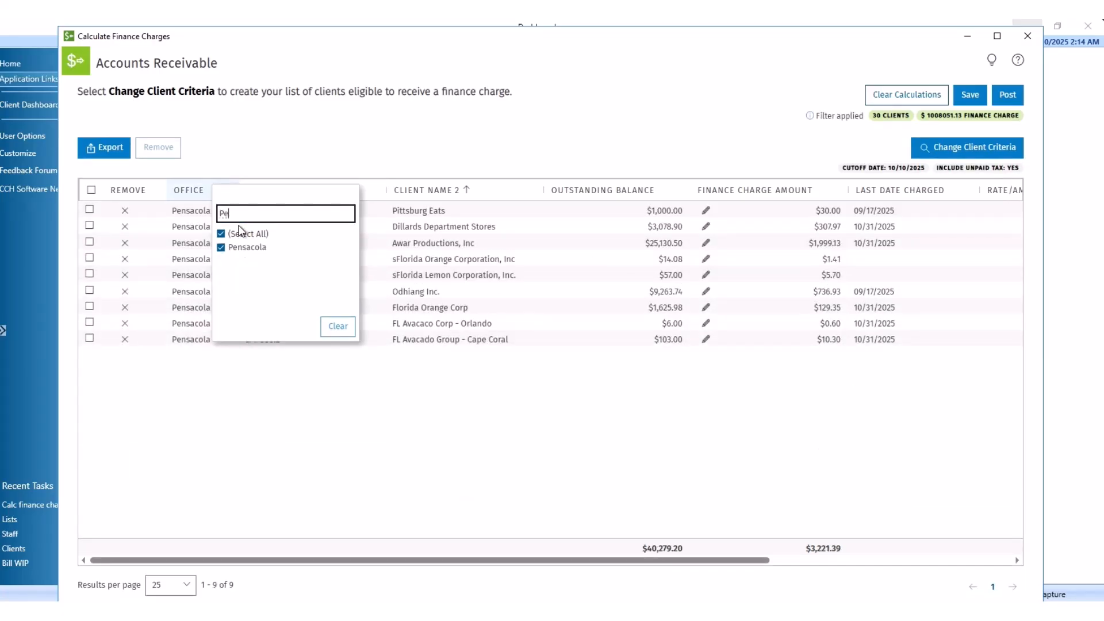
pyautogui.click(290, 440)
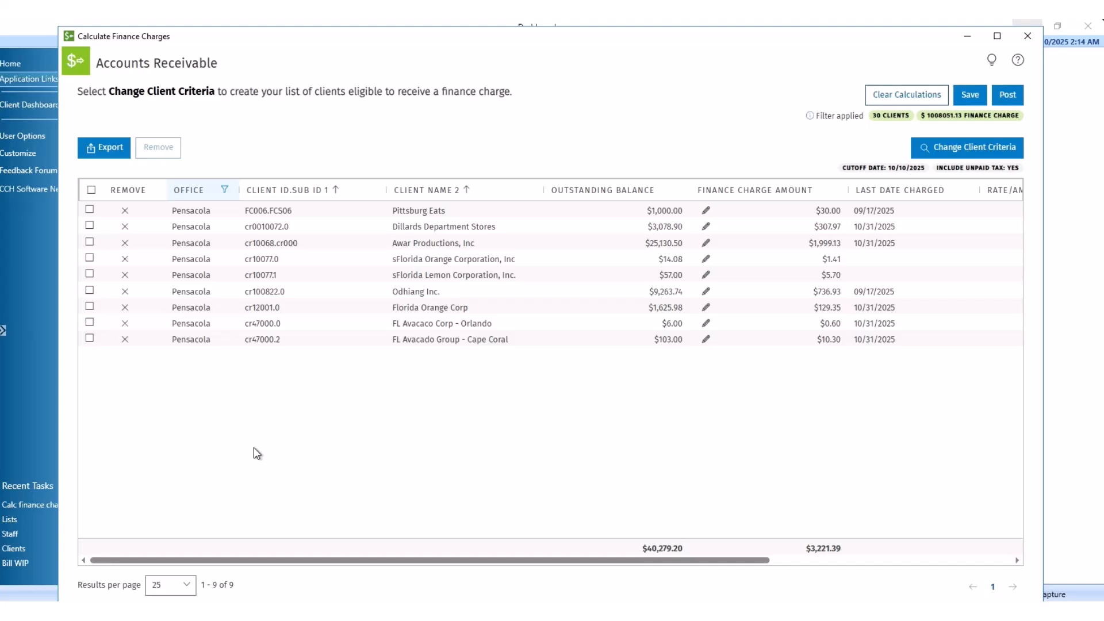
pyautogui.click(224, 192)
pyautogui.write('Pe')
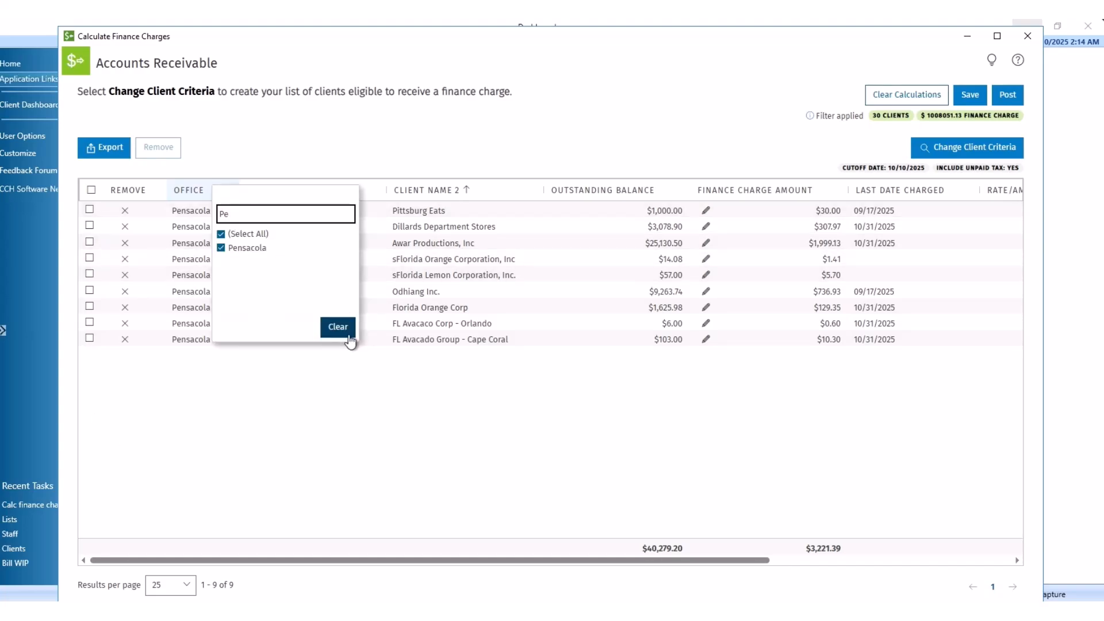
pyautogui.click(347, 335)
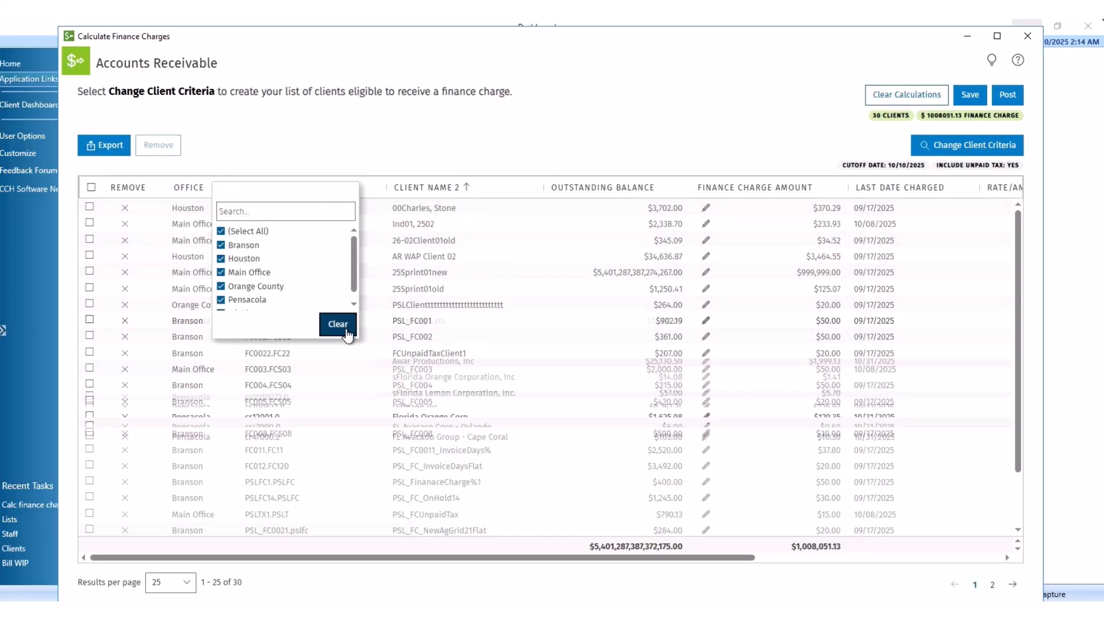
pyautogui.click(391, 153)
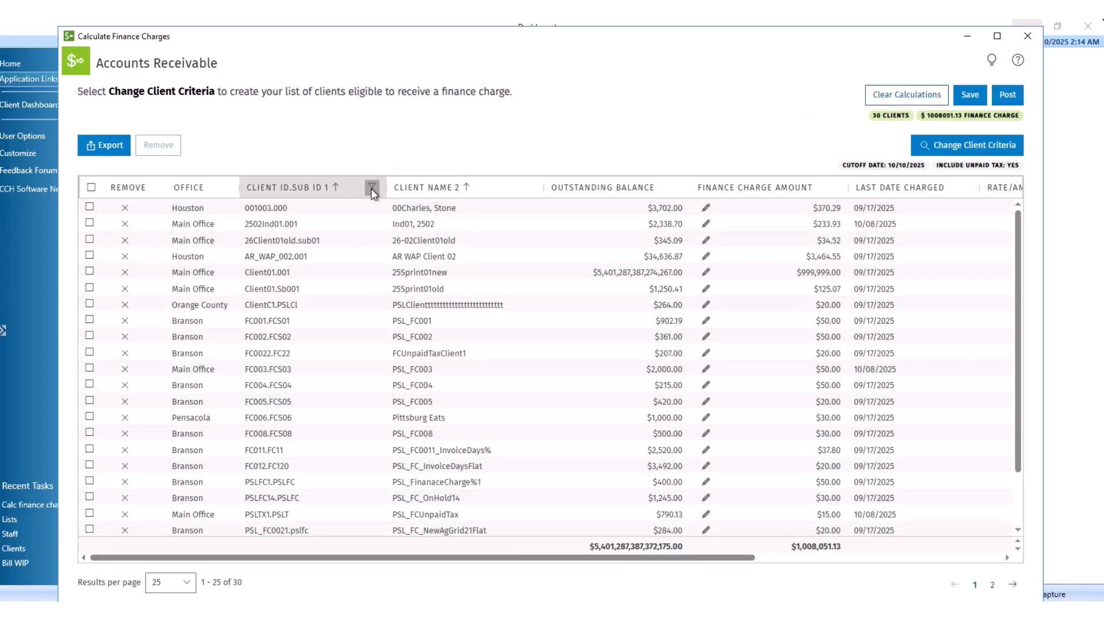
pyautogui.click(371, 188)
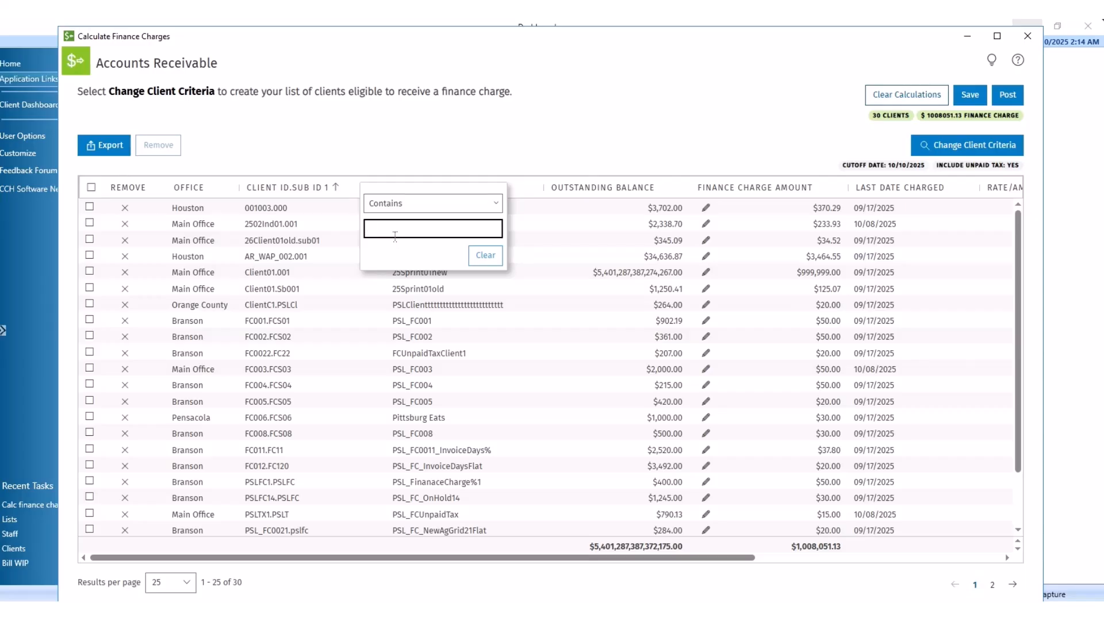
pyautogui.write('fc')
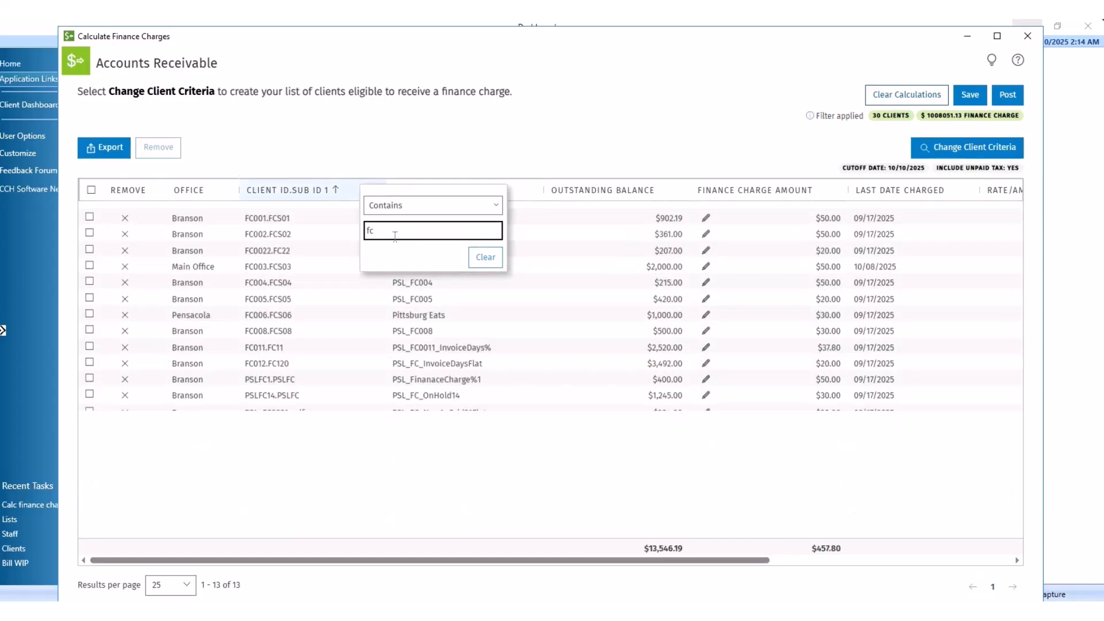
pyautogui.click(317, 506)
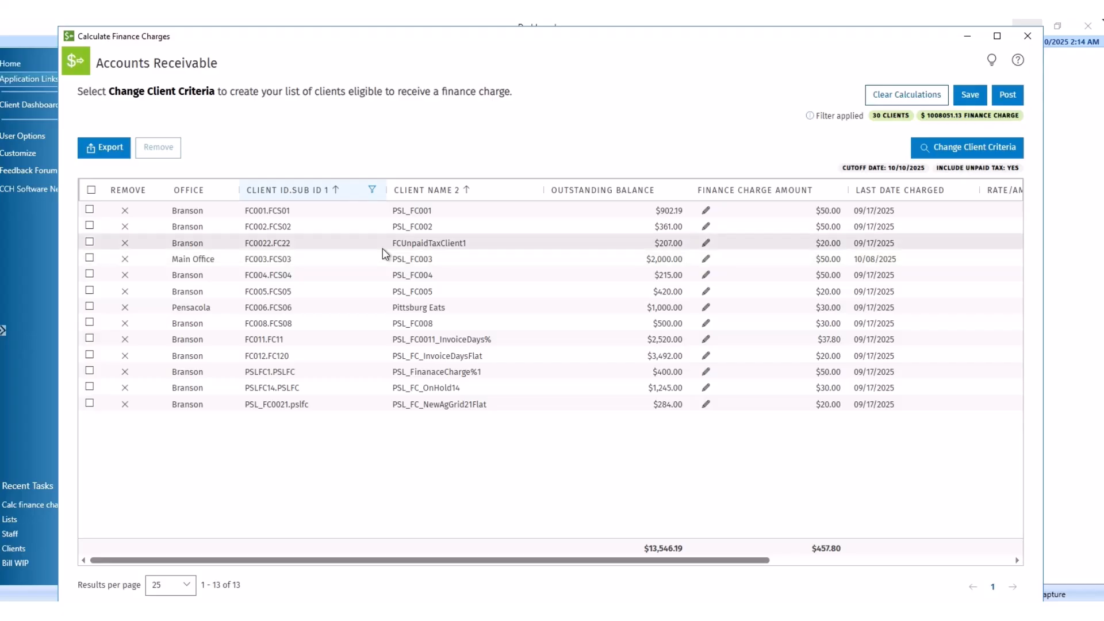
pyautogui.click(372, 190)
pyautogui.click(483, 258)
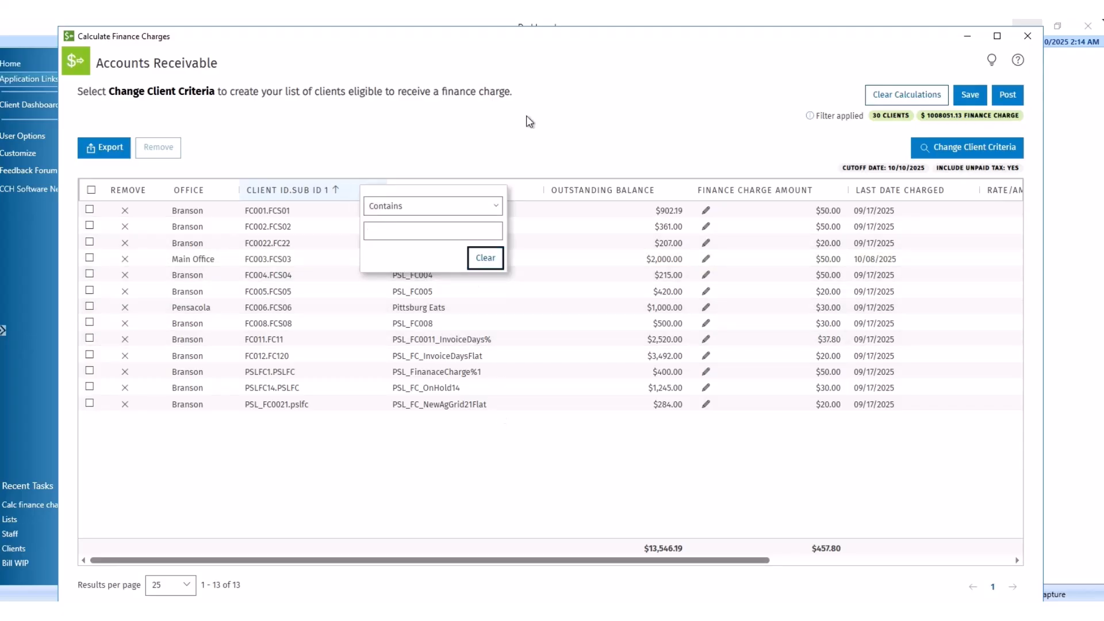
pyautogui.click(537, 103)
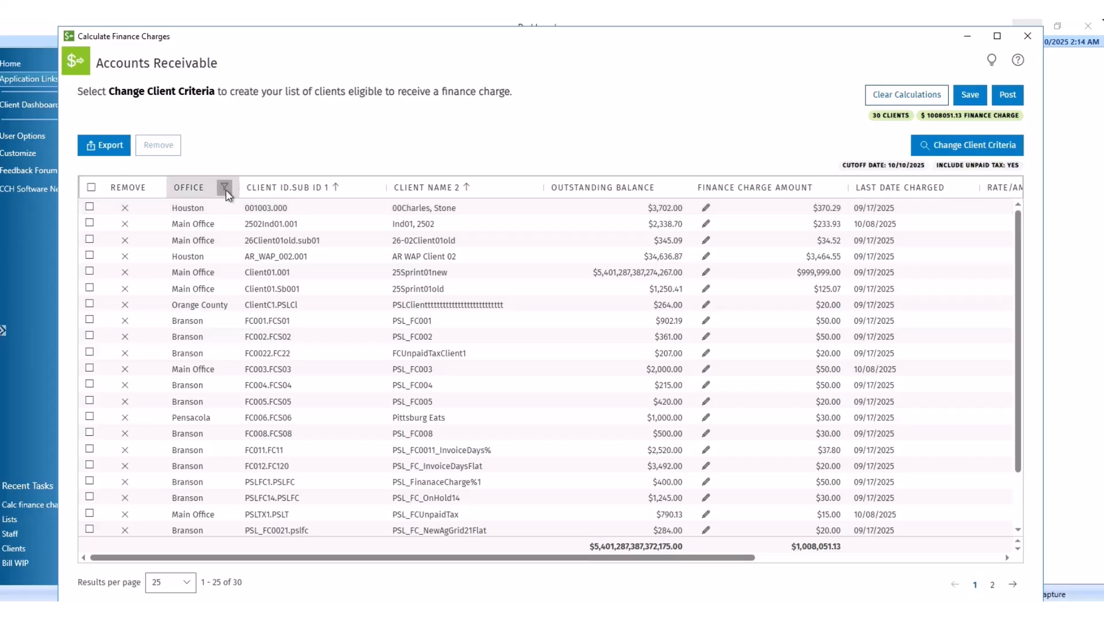
# Step: Filter the Office column to Pensacola only and save the finance charge calculations
pyautogui.click(225, 190)
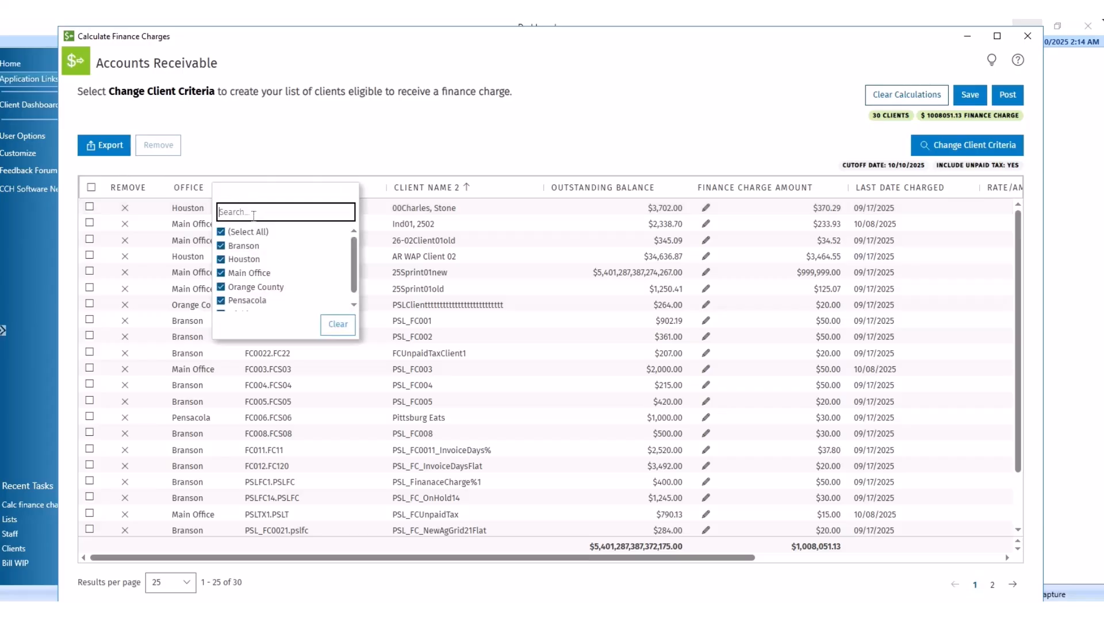
pyautogui.click(221, 233)
pyautogui.click(222, 301)
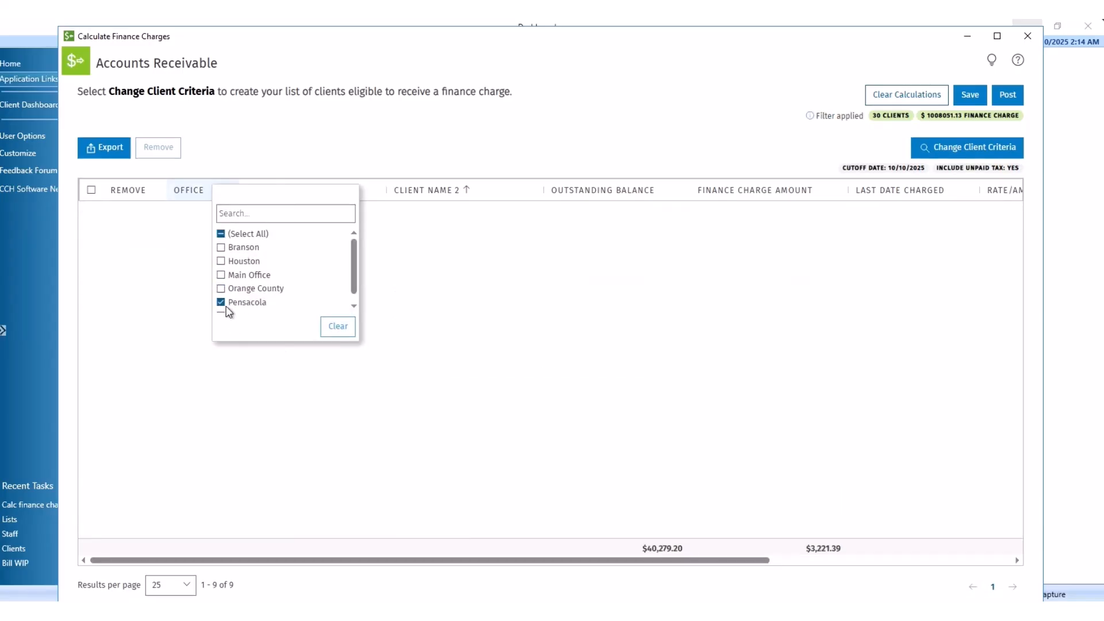
pyautogui.click(436, 123)
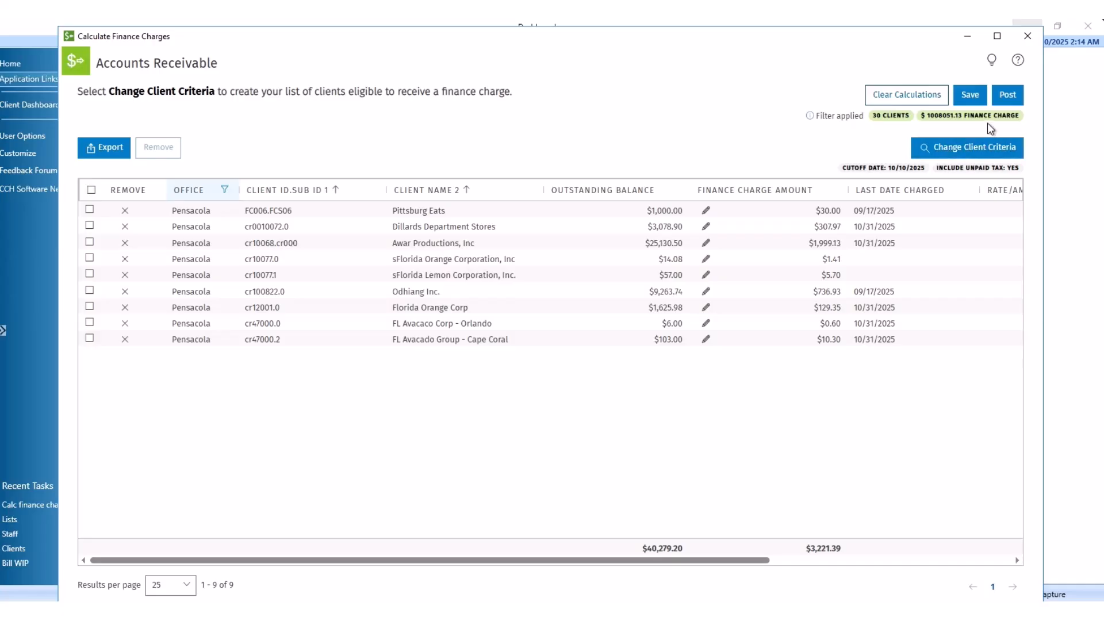
pyautogui.click(970, 95)
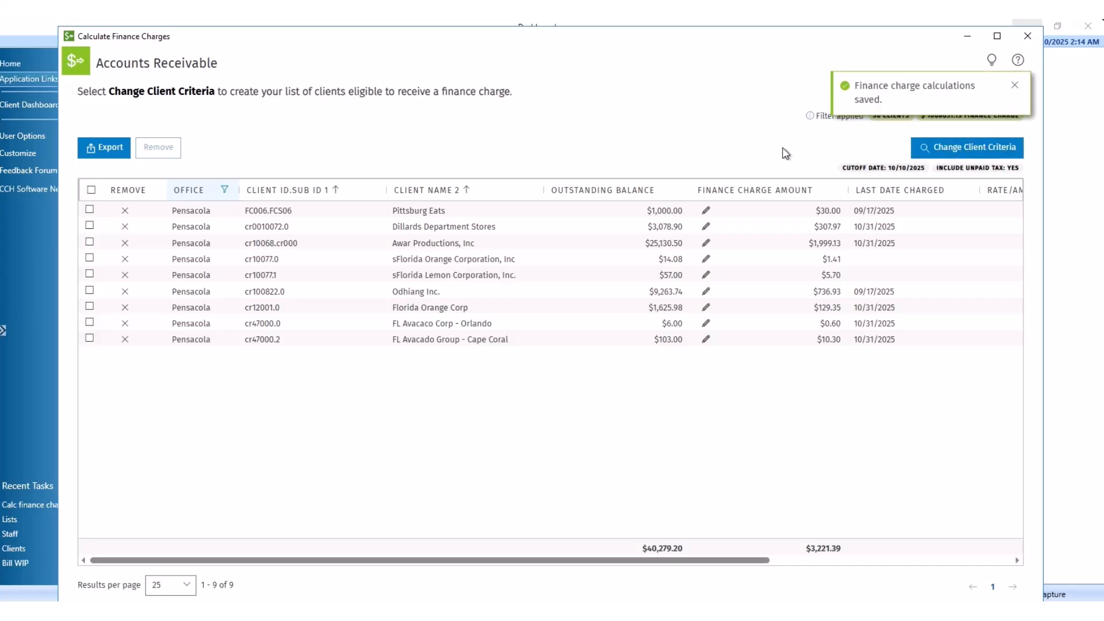
# Step: Reopen the finance charge calculation, clear the Pensacola office filter, and bring up Client Criteria
pyautogui.click(1027, 37)
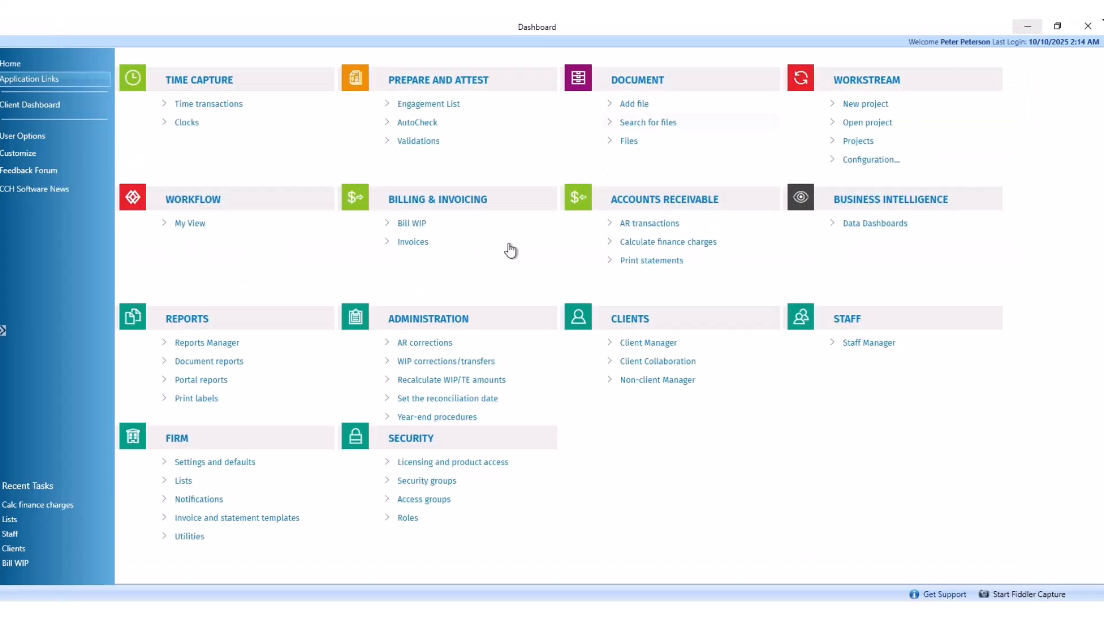
pyautogui.click(586, 248)
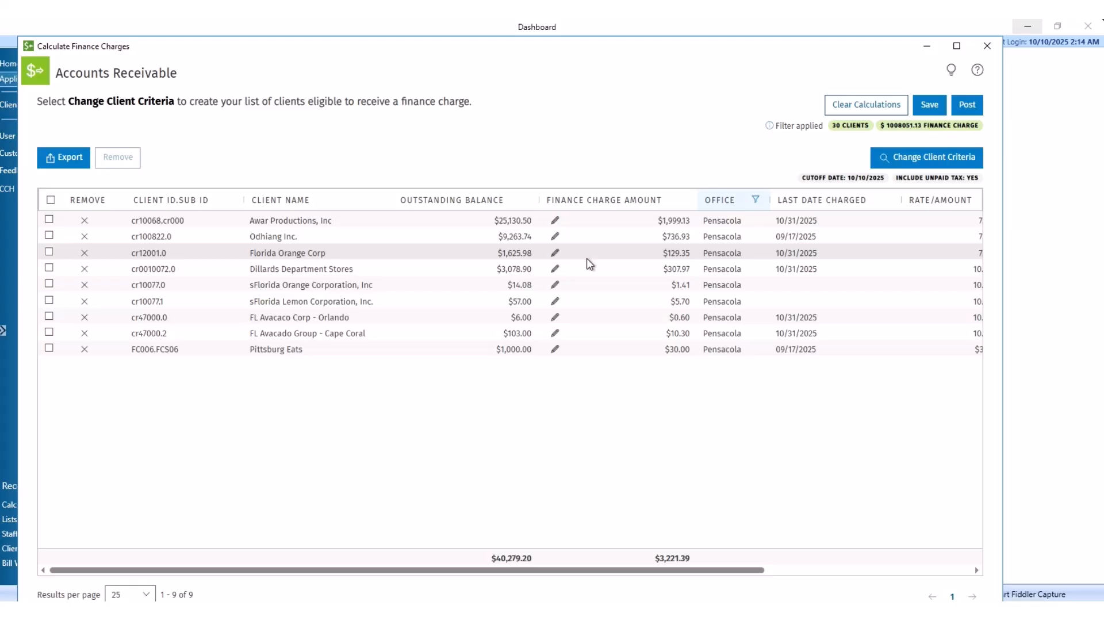
pyautogui.click(756, 201)
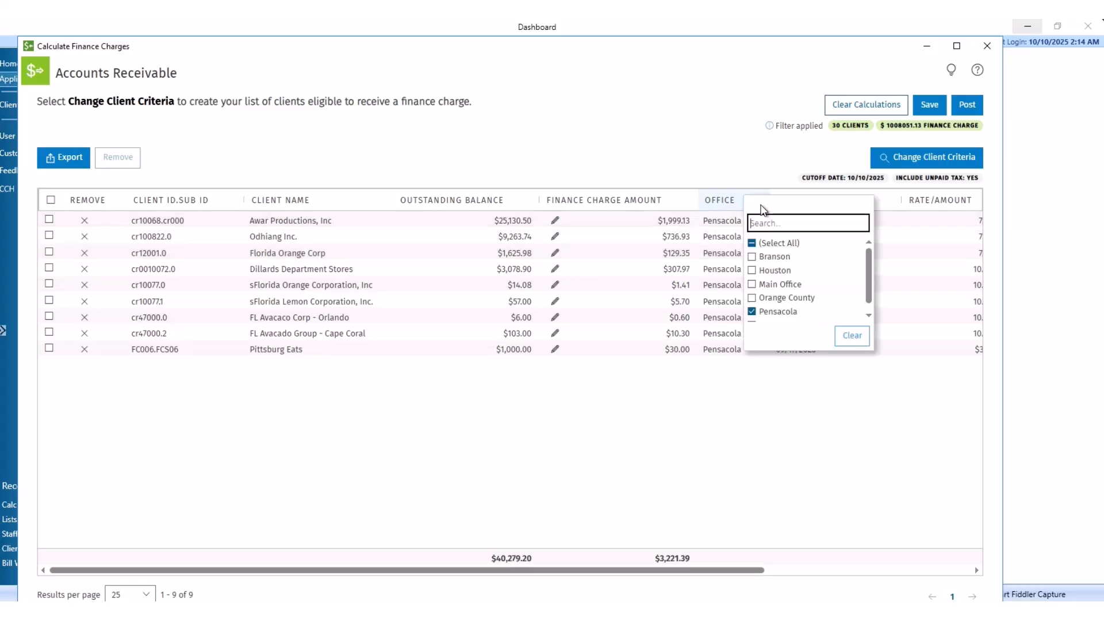
pyautogui.click(849, 340)
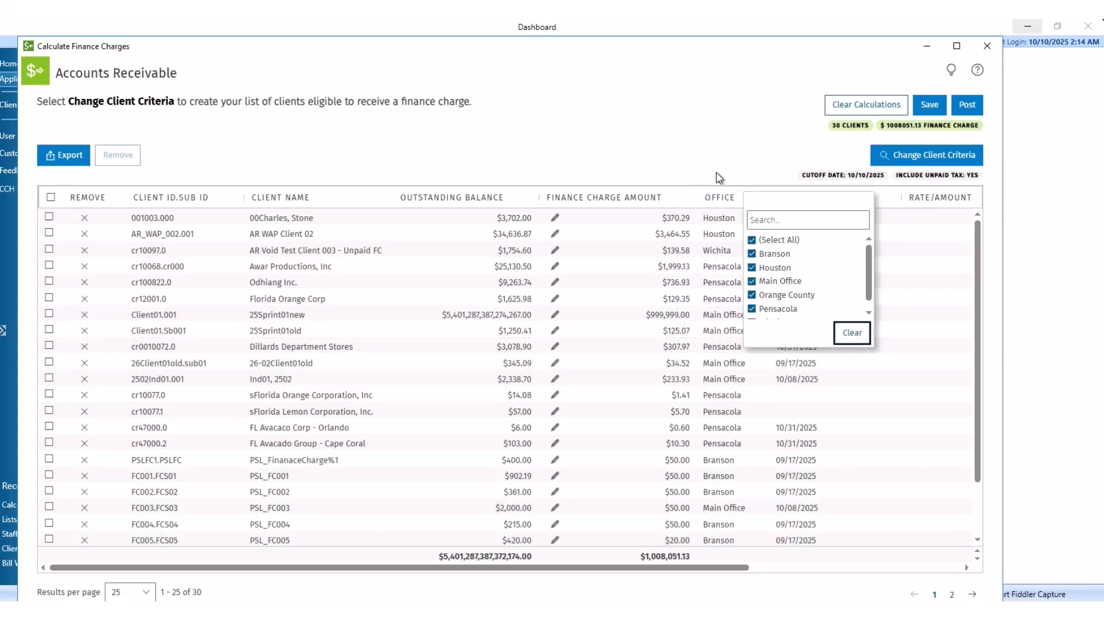
pyautogui.click(719, 177)
pyautogui.click(894, 164)
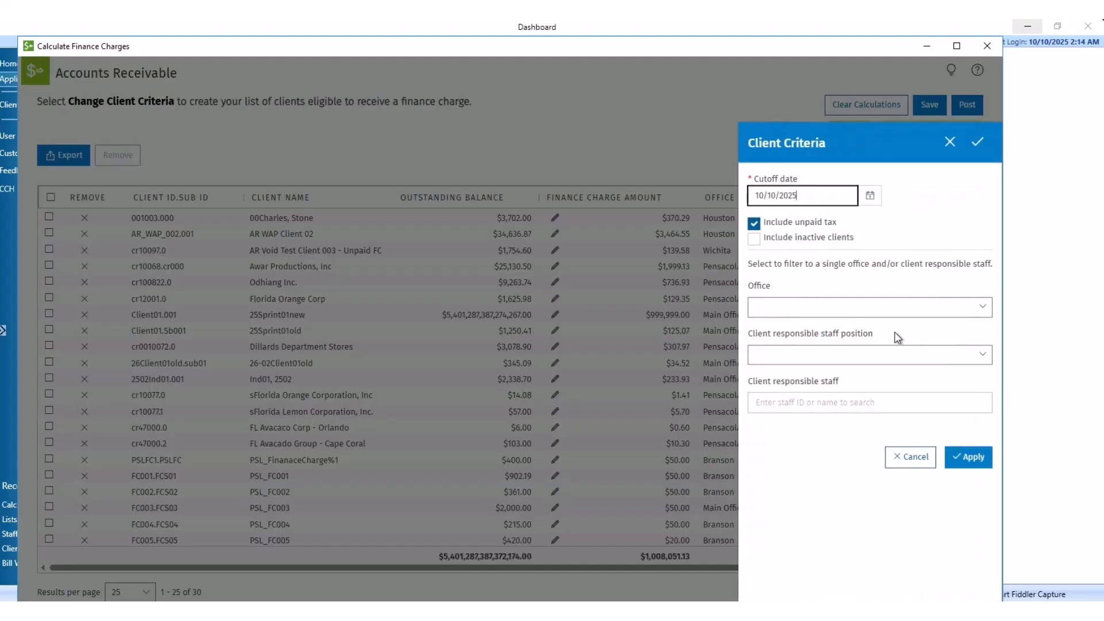
pyautogui.click(981, 311)
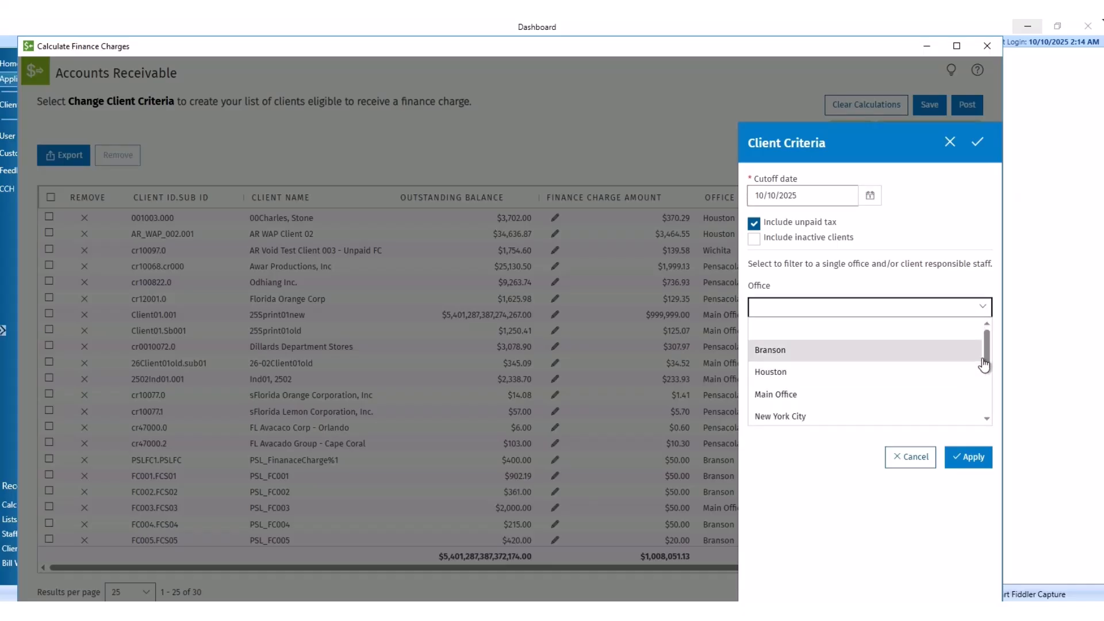
# Step: Limit Client Criteria to the Pensacola office with a Manager as responsible staff position
pyautogui.scroll(-1, 984, 374)
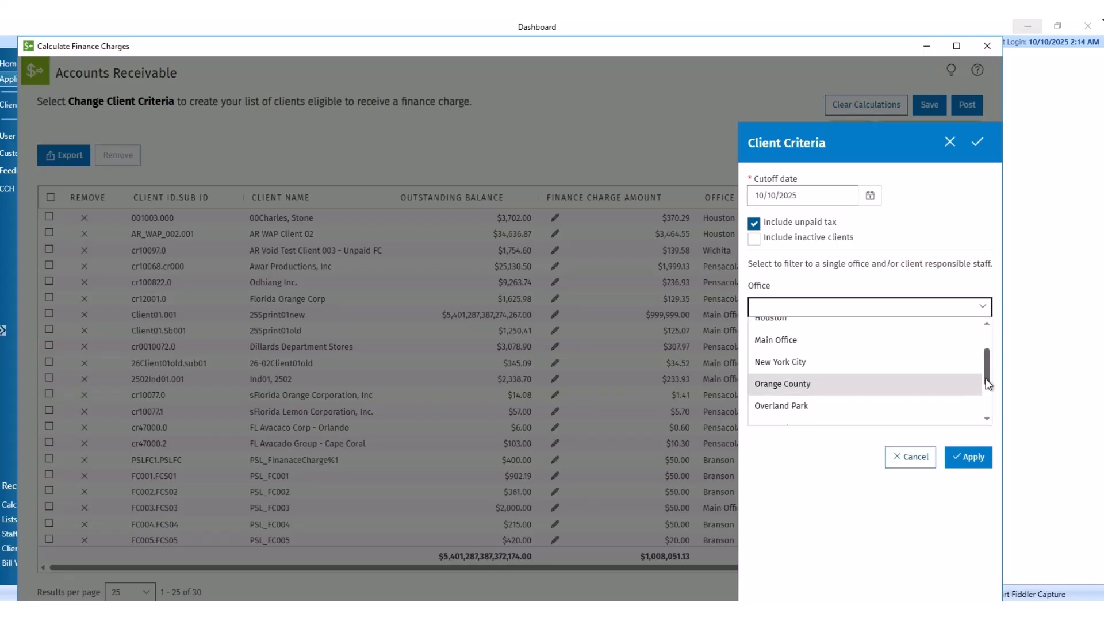
pyautogui.scroll(-3, 984, 391)
pyautogui.click(905, 358)
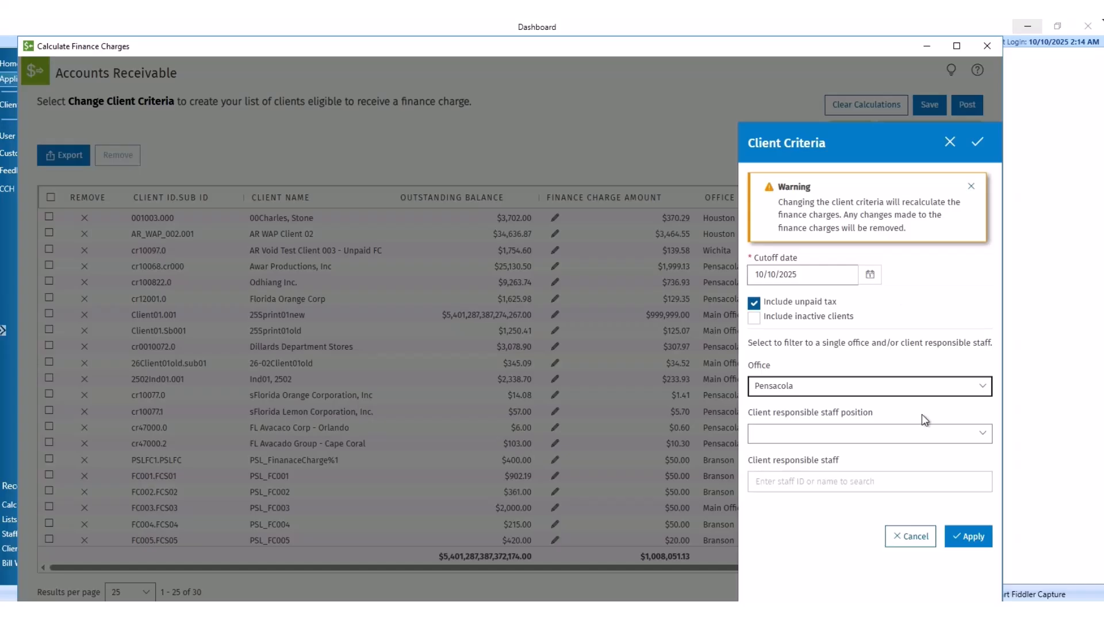
pyautogui.click(987, 441)
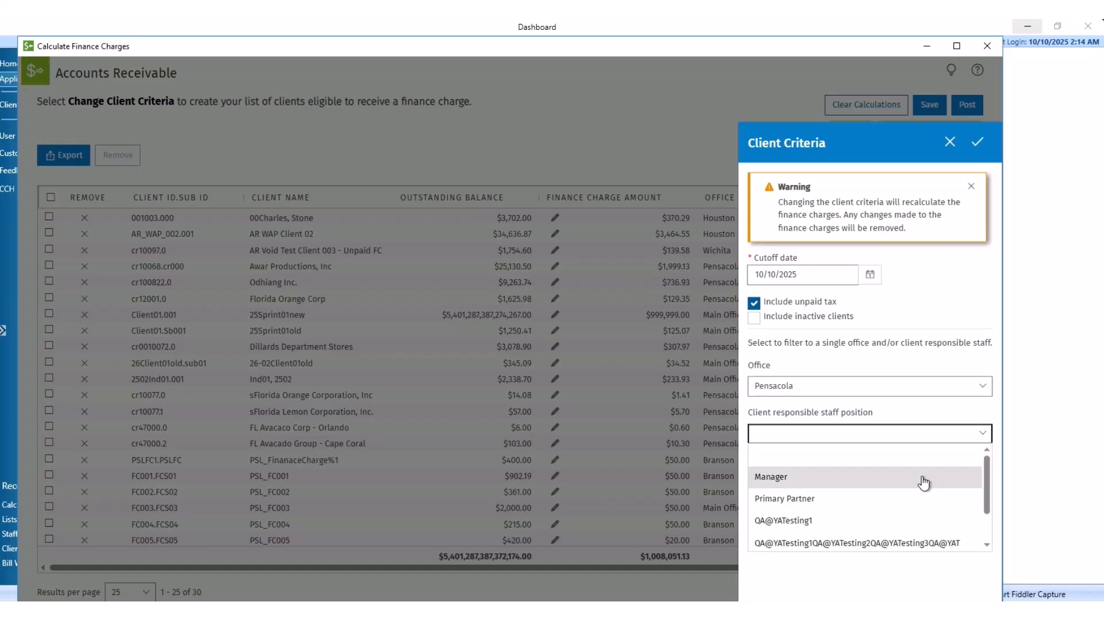
pyautogui.click(871, 486)
# Step: Search for and pick the responsible staff member, then apply, leaving 6 clients with $884.29 charges
pyautogui.click(871, 485)
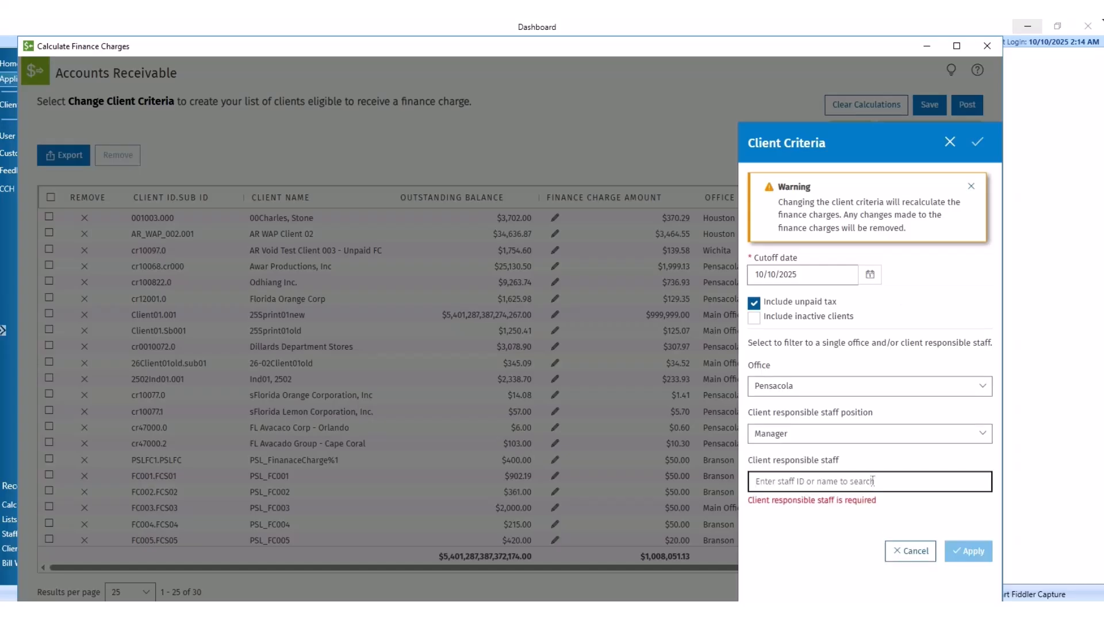
pyautogui.write('mason')
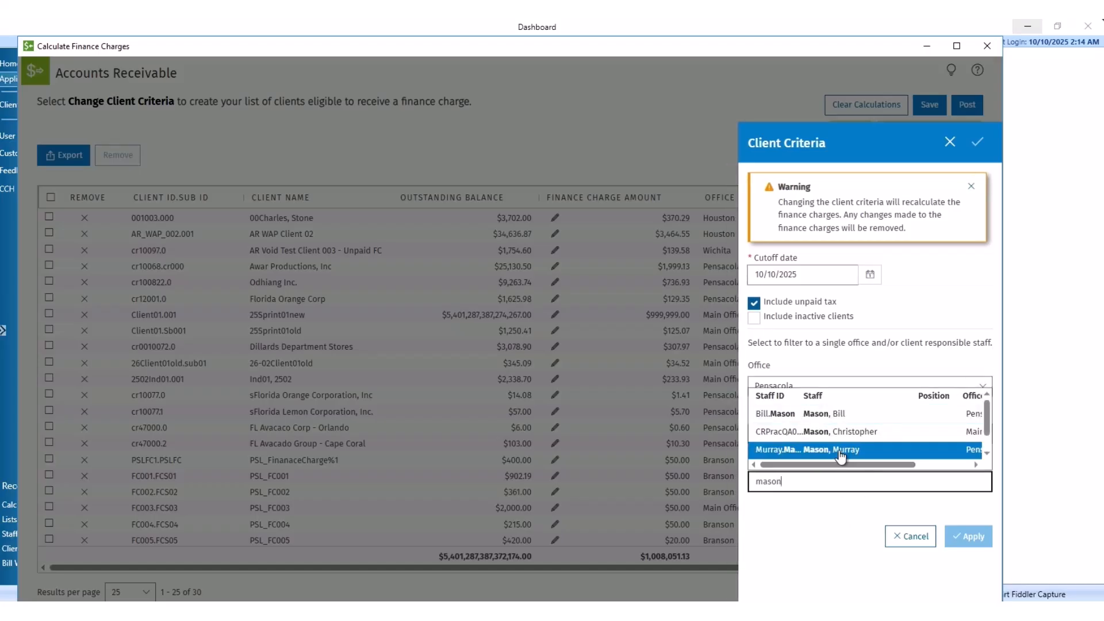
pyautogui.click(840, 447)
pyautogui.click(968, 535)
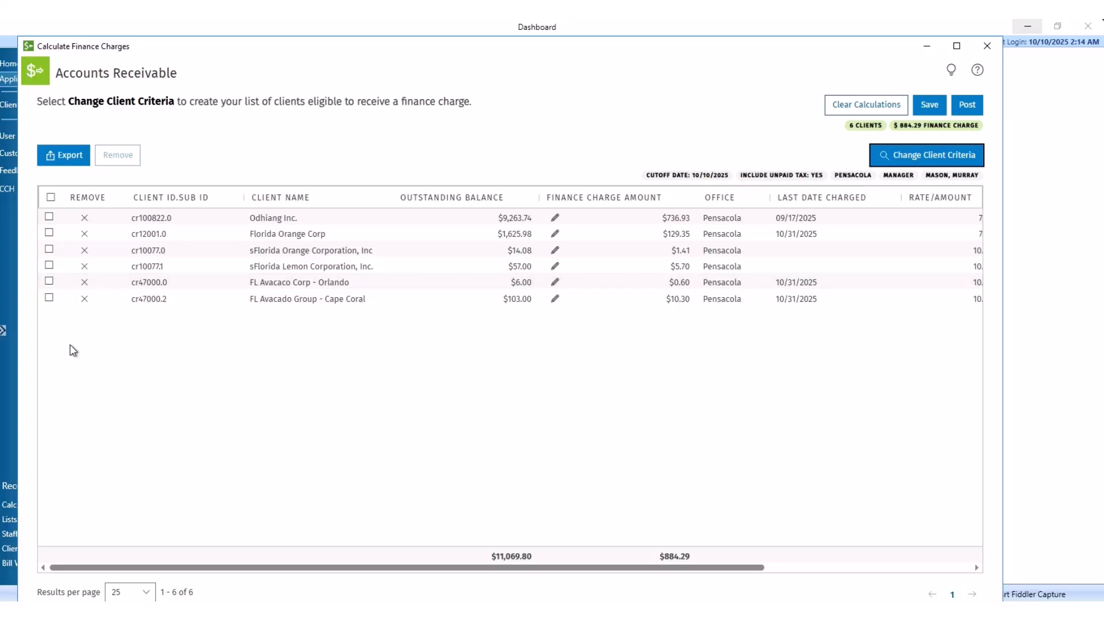
# Step: Remove FL Avacado Group - Cape Coral, sFlorida Lemon Corporation and FL Avacaco Corp - Orlando, then clear calculations
pyautogui.click(84, 299)
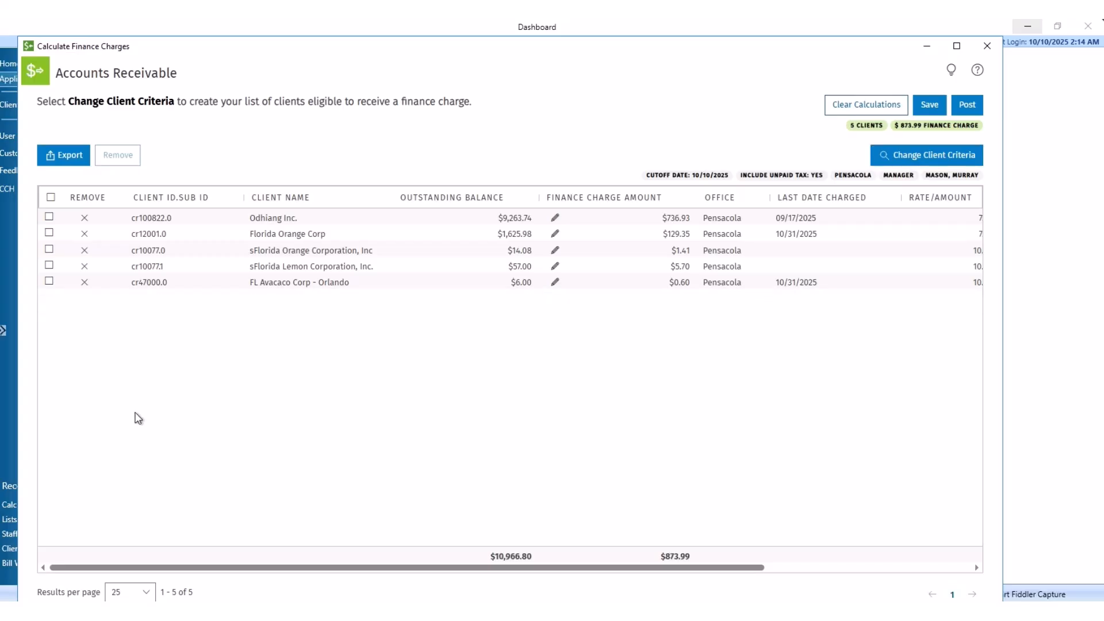
pyautogui.click(48, 266)
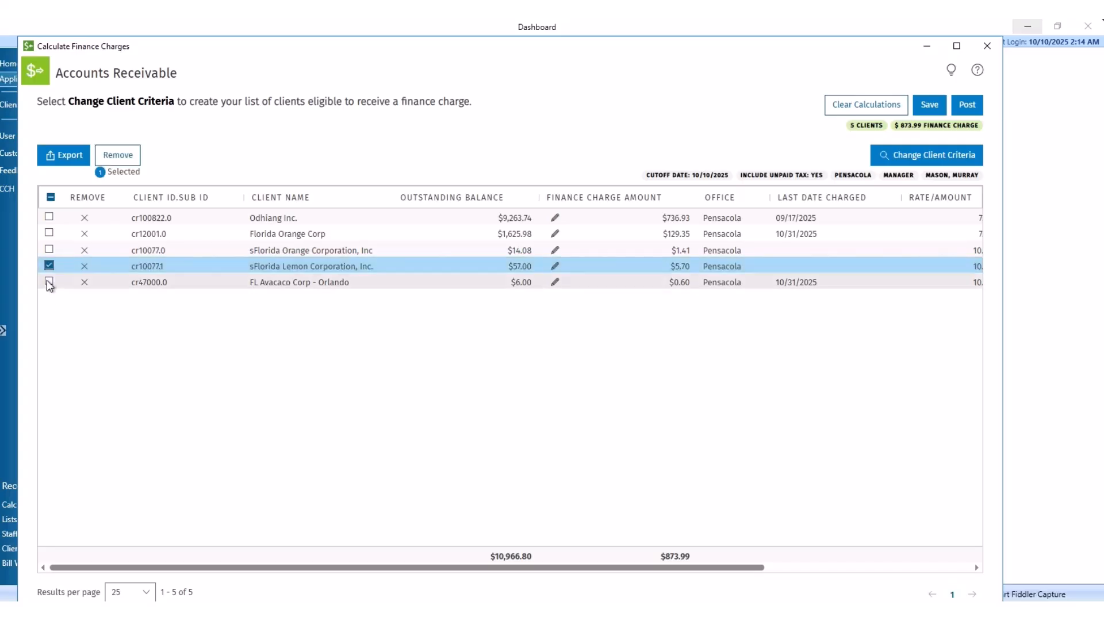
pyautogui.click(48, 281)
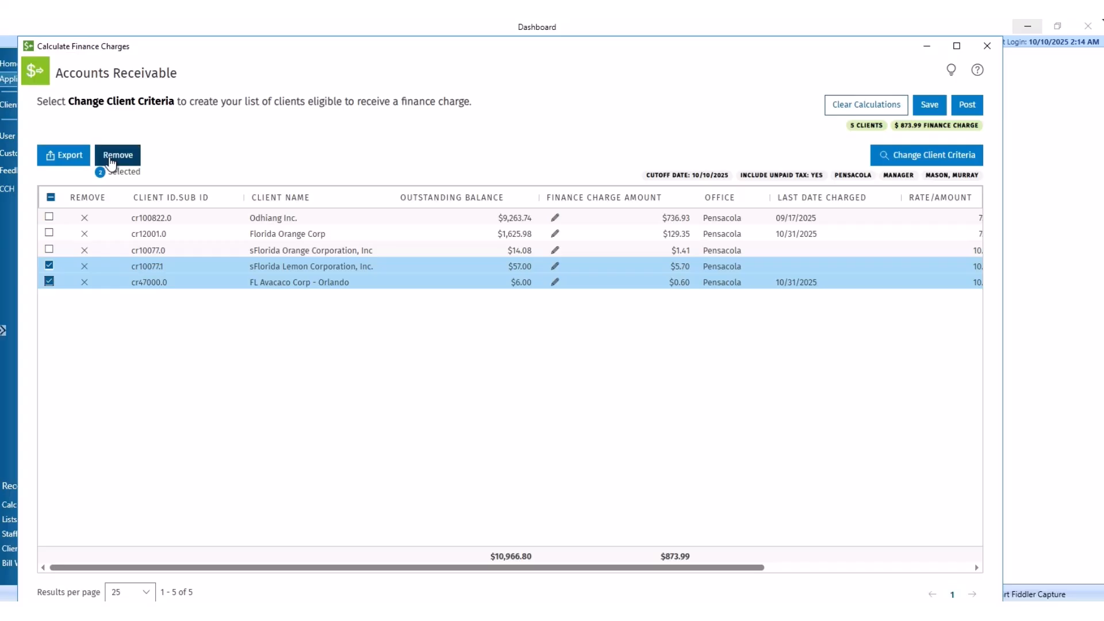
pyautogui.click(115, 156)
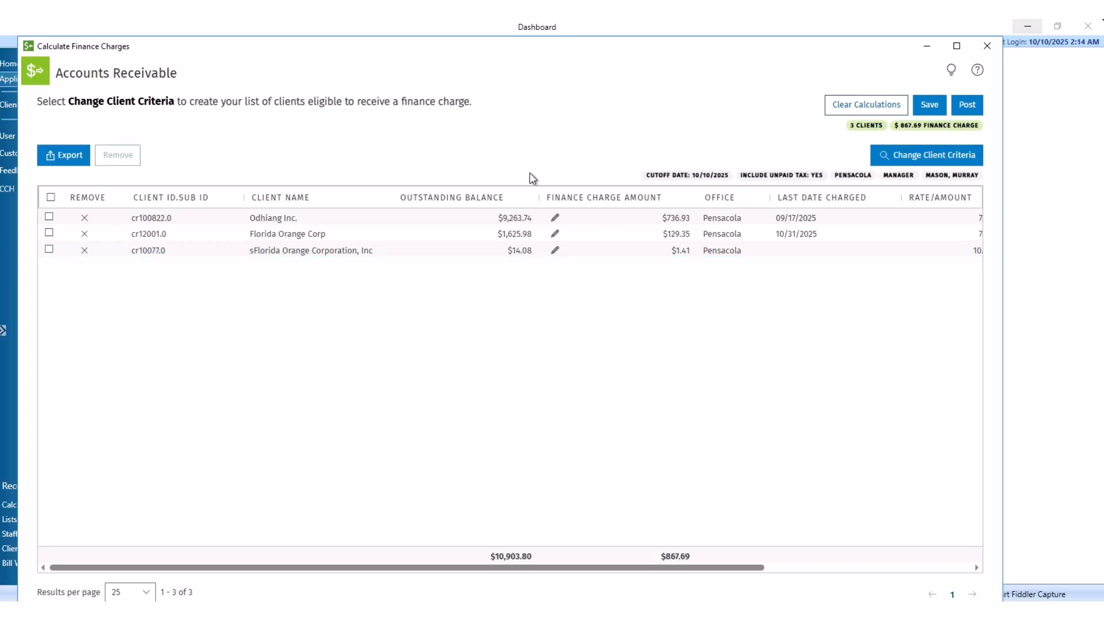
pyautogui.click(872, 107)
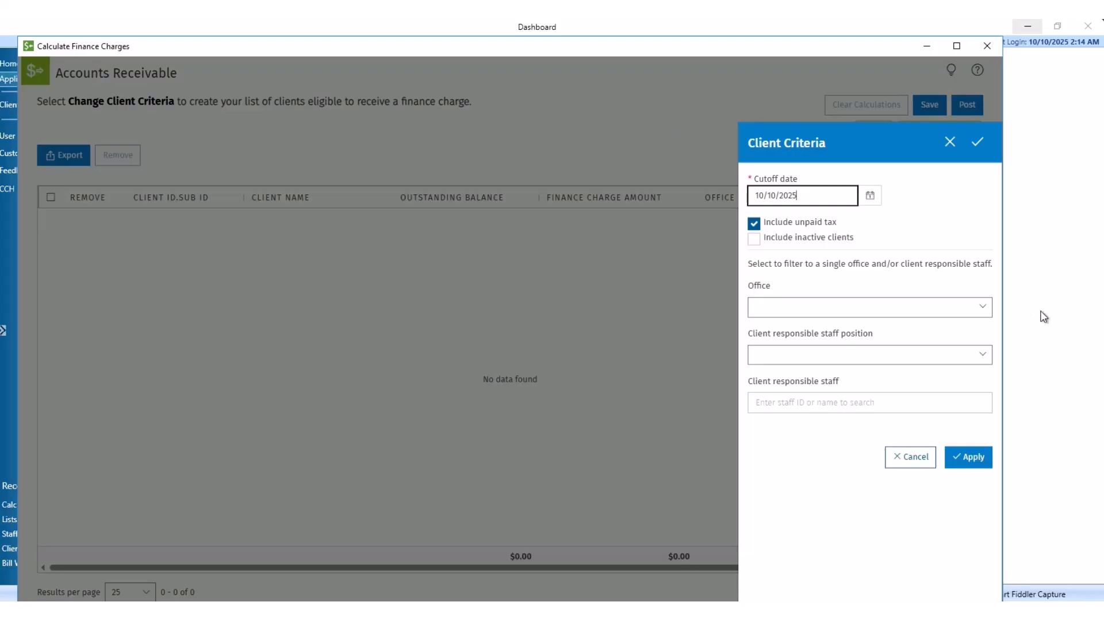
# Step: Set the Client Criteria office to Pensacola and apply, listing 9 clients with $3,221.39 in charges
pyautogui.click(986, 309)
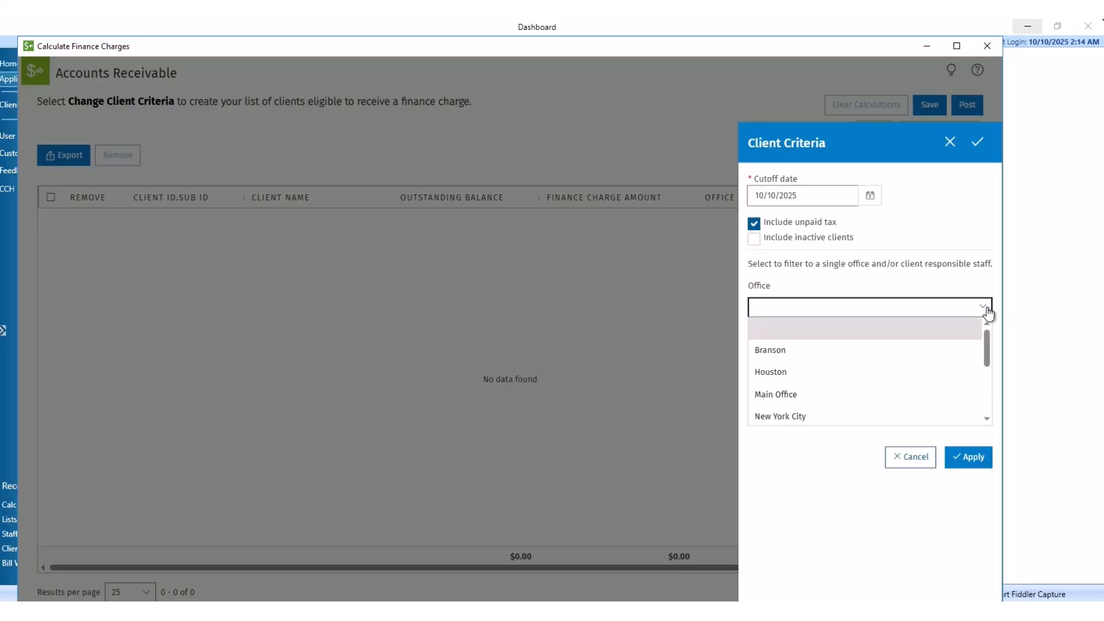
pyautogui.moveTo(988, 345); pyautogui.dragTo(990, 374)
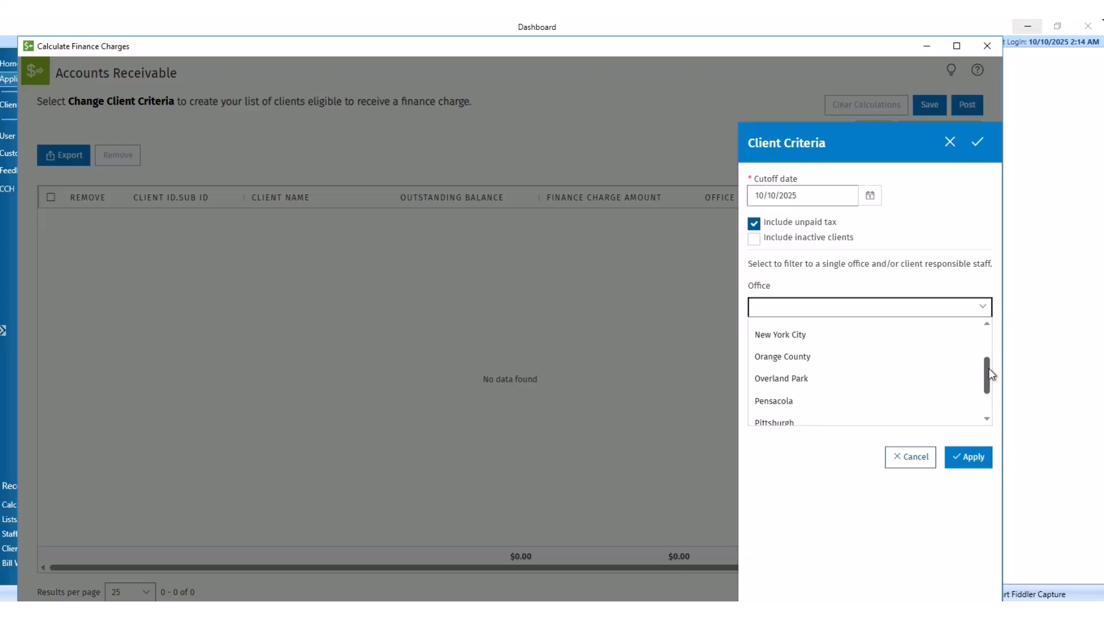
pyautogui.click(862, 402)
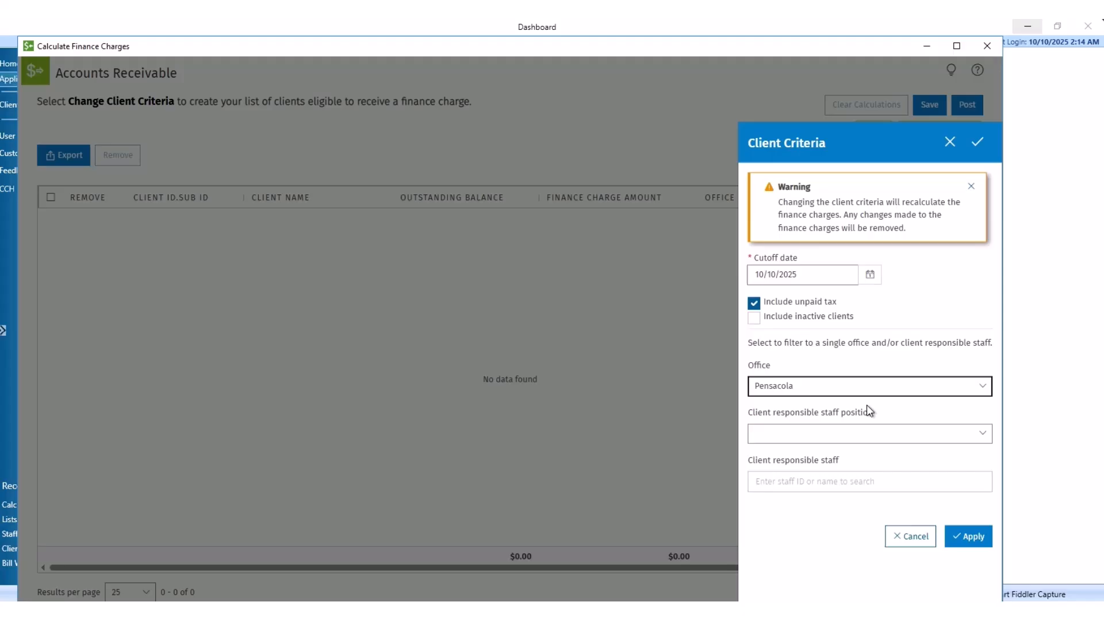
pyautogui.click(979, 538)
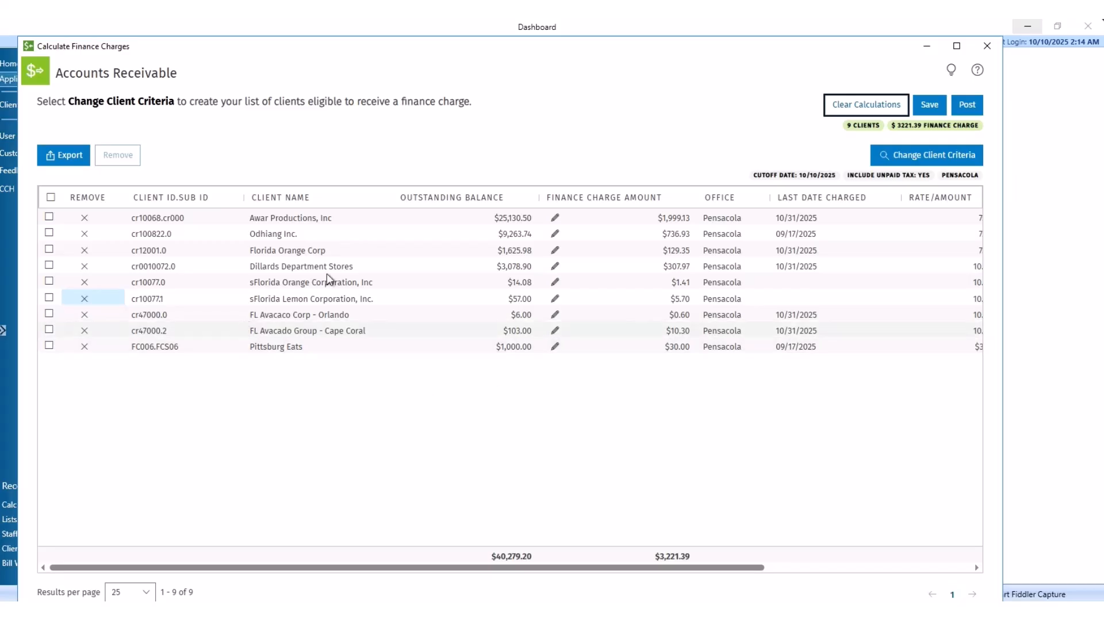
pyautogui.click(378, 198)
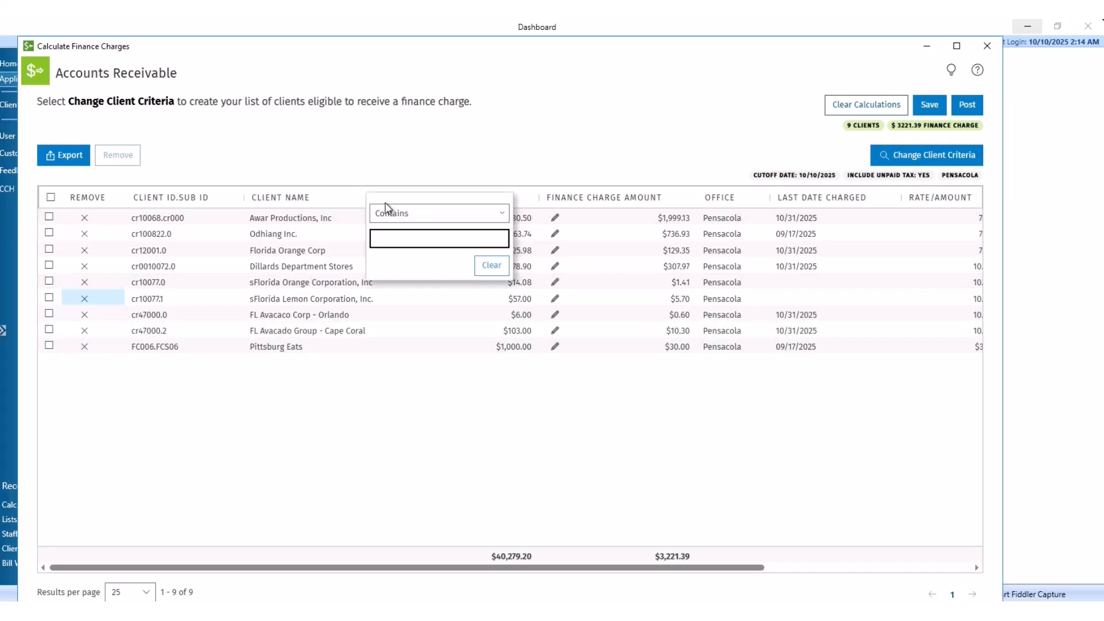
pyautogui.write('fl')
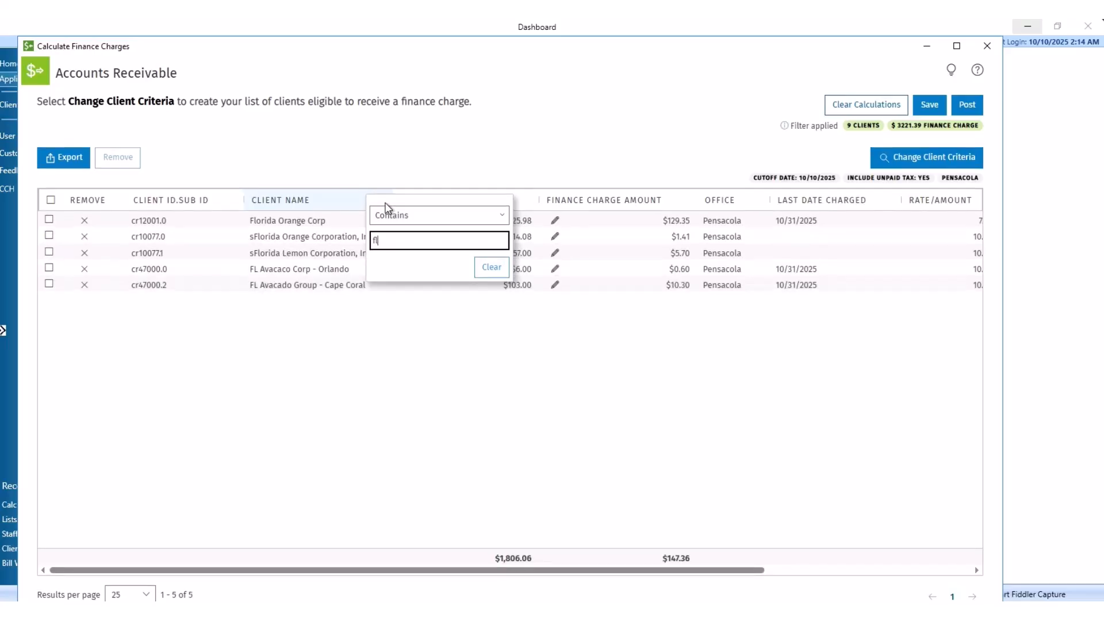
pyautogui.click(362, 389)
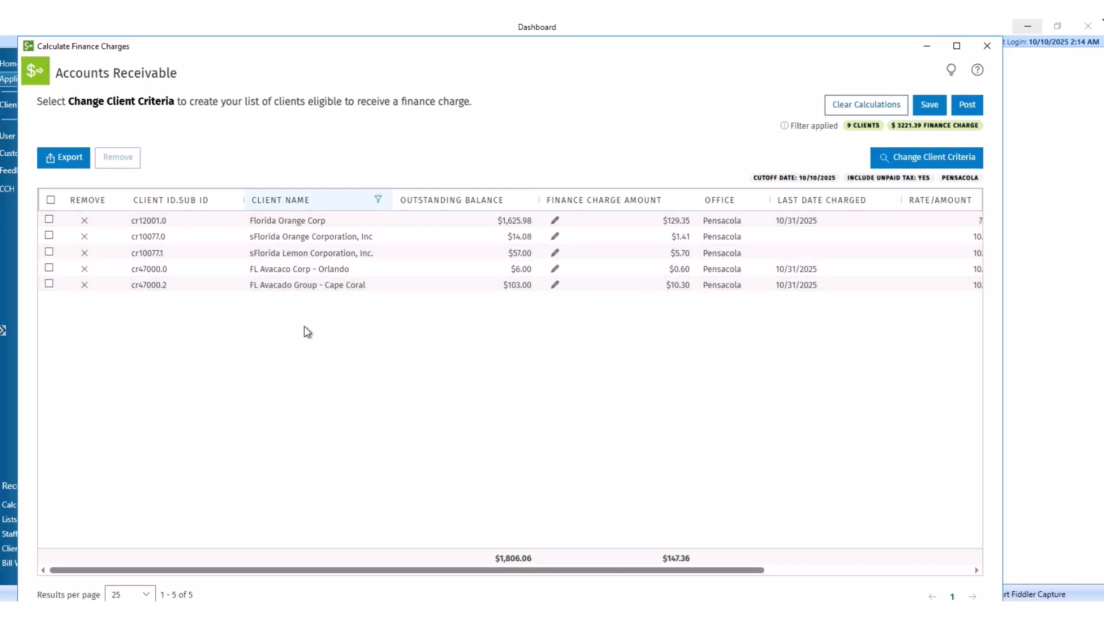
pyautogui.moveTo(788, 128)
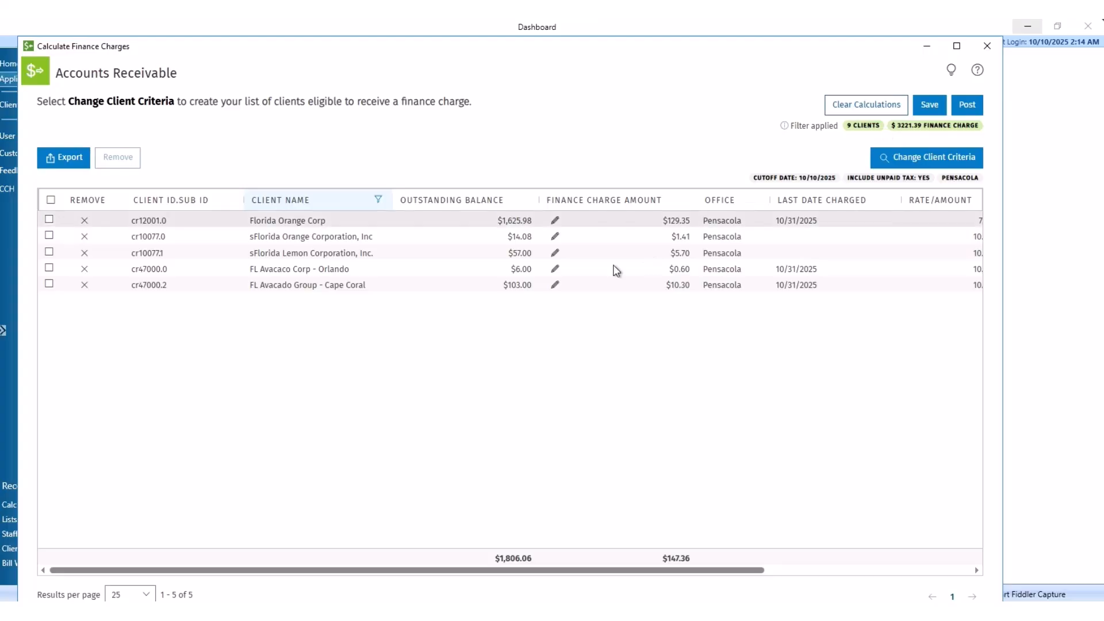
pyautogui.click(378, 201)
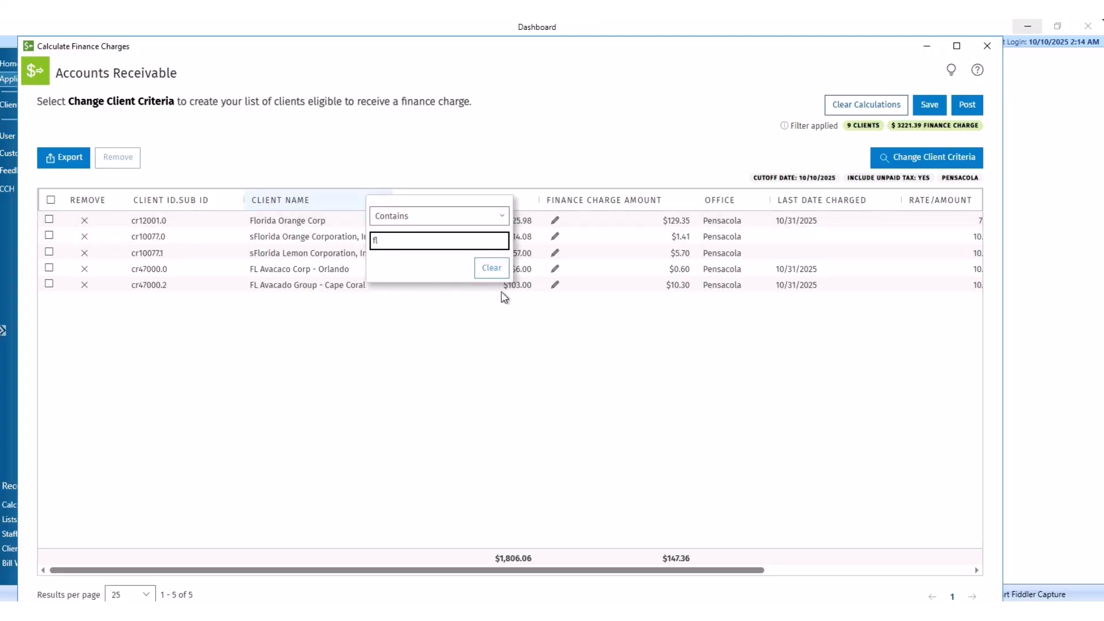
pyautogui.click(491, 269)
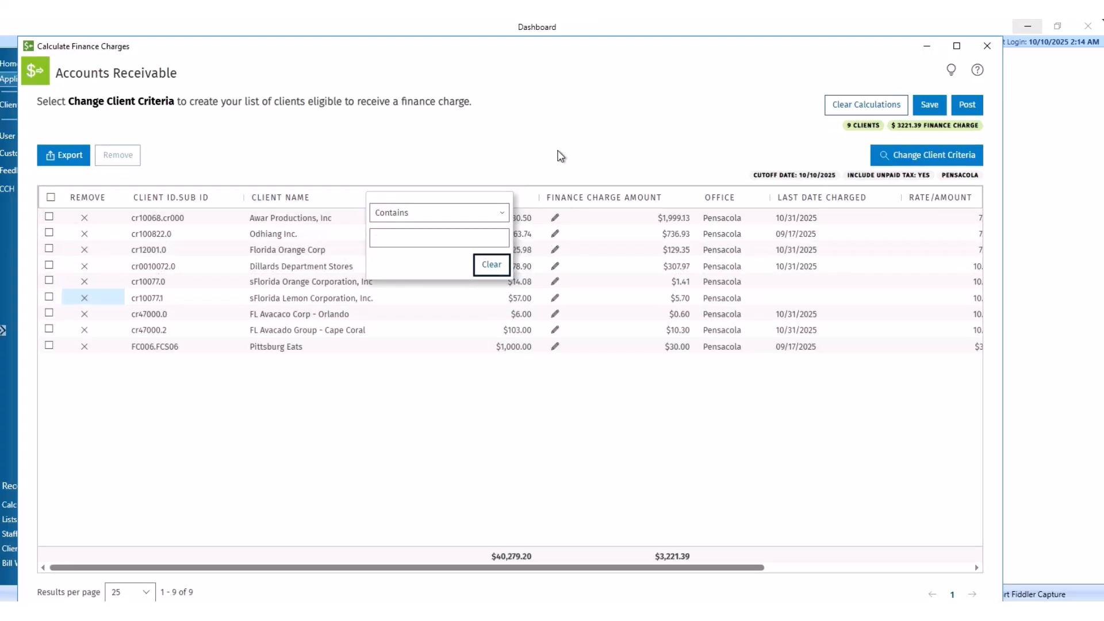
pyautogui.click(589, 112)
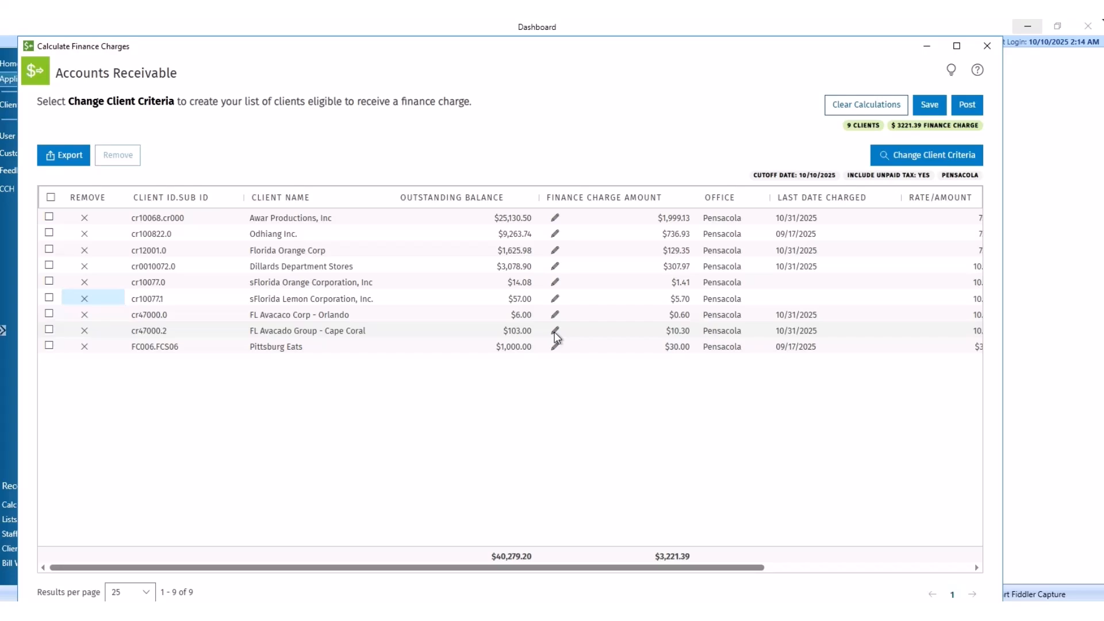
# Step: Try entering 999999.999 as Florida Orange Corp's finance charge
pyautogui.click(555, 250)
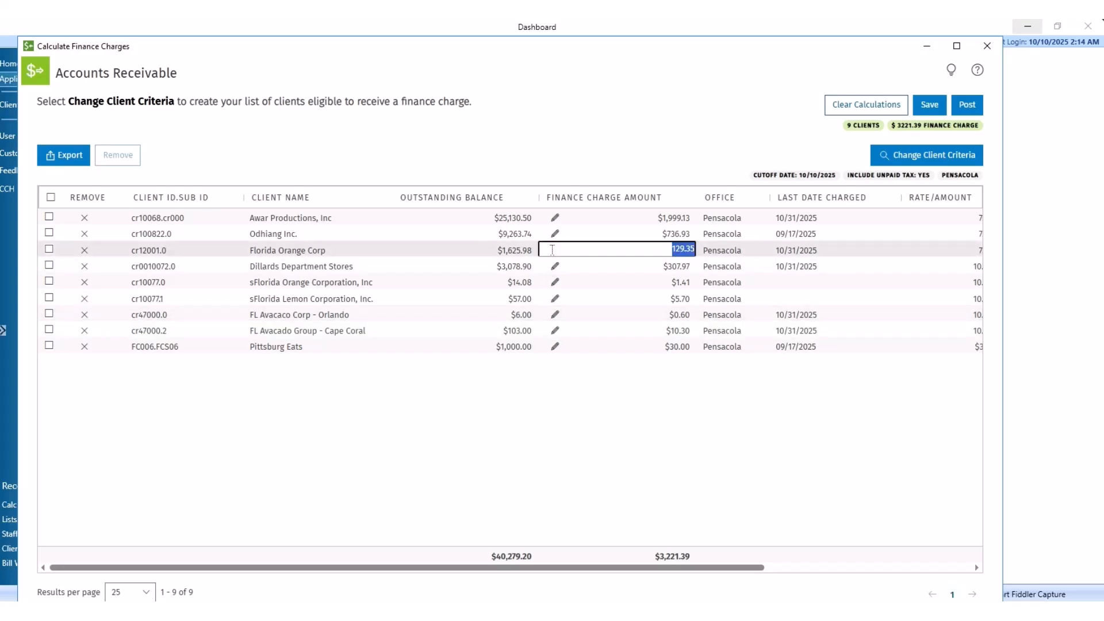
pyautogui.write('999999.999')
pyautogui.click(598, 397)
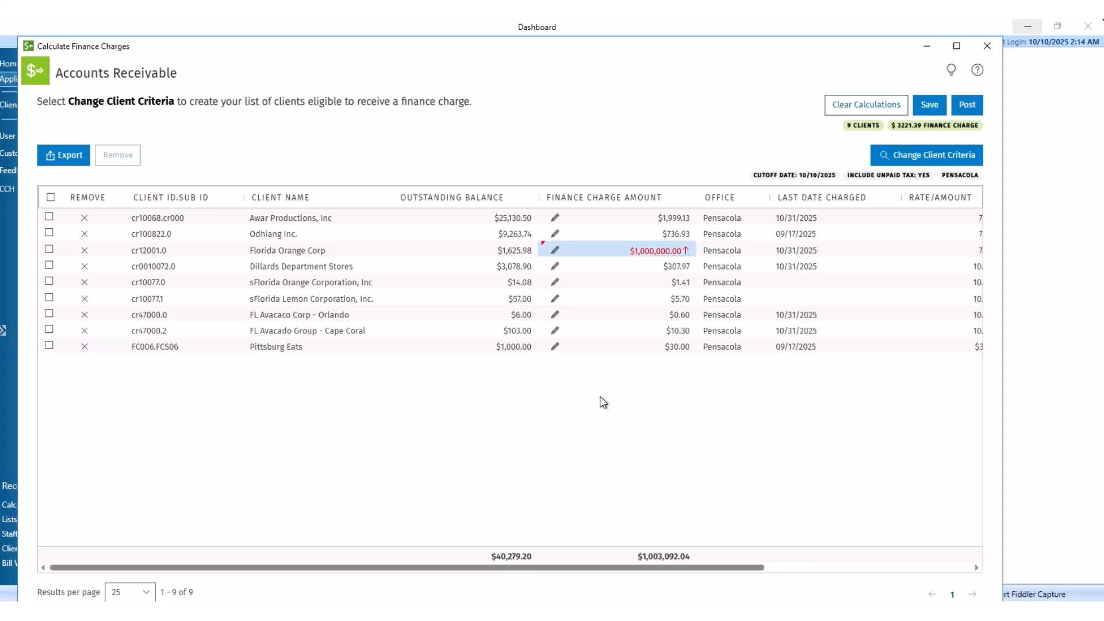
# Step: Override Florida Orange Corp's finance charge to 0.50 and select all nine clients
pyautogui.click(555, 250)
pyautogui.write('0.5')
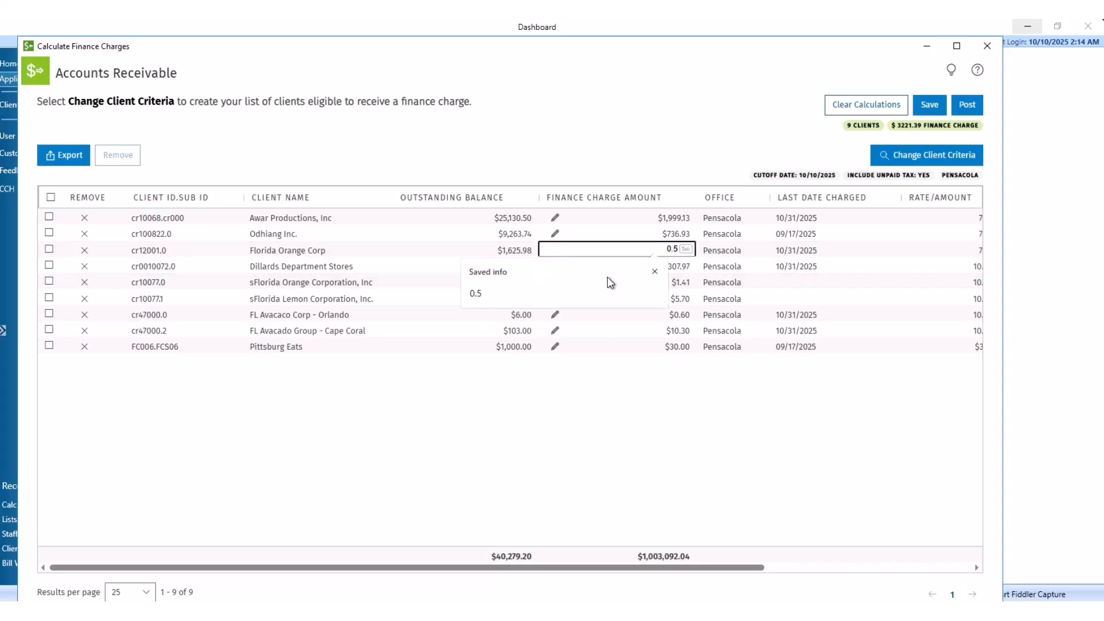
pyautogui.click(633, 393)
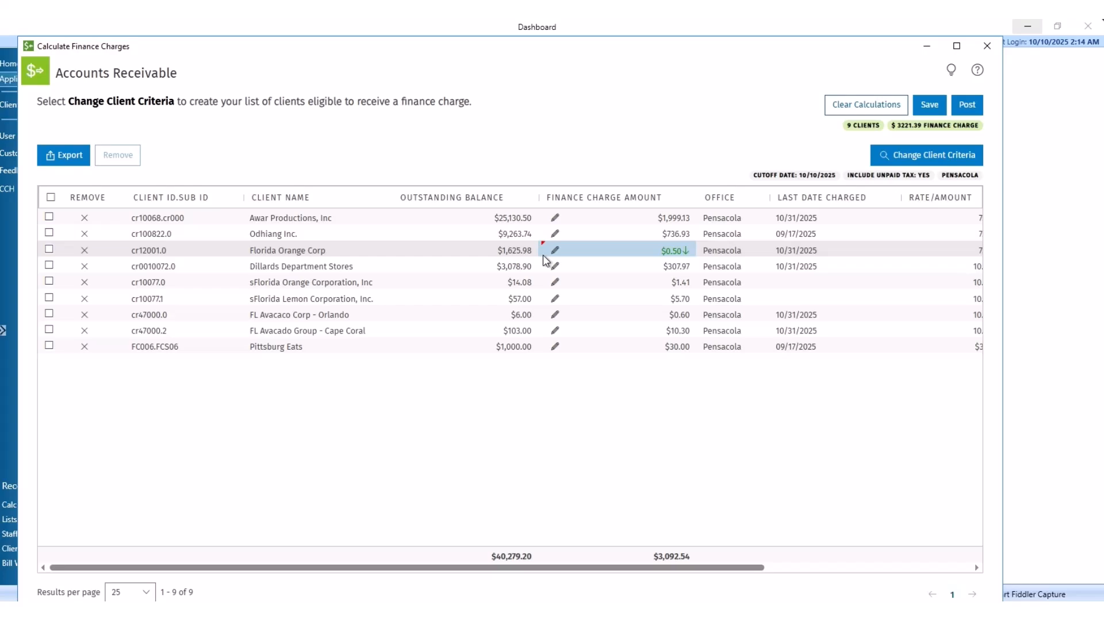
pyautogui.click(51, 198)
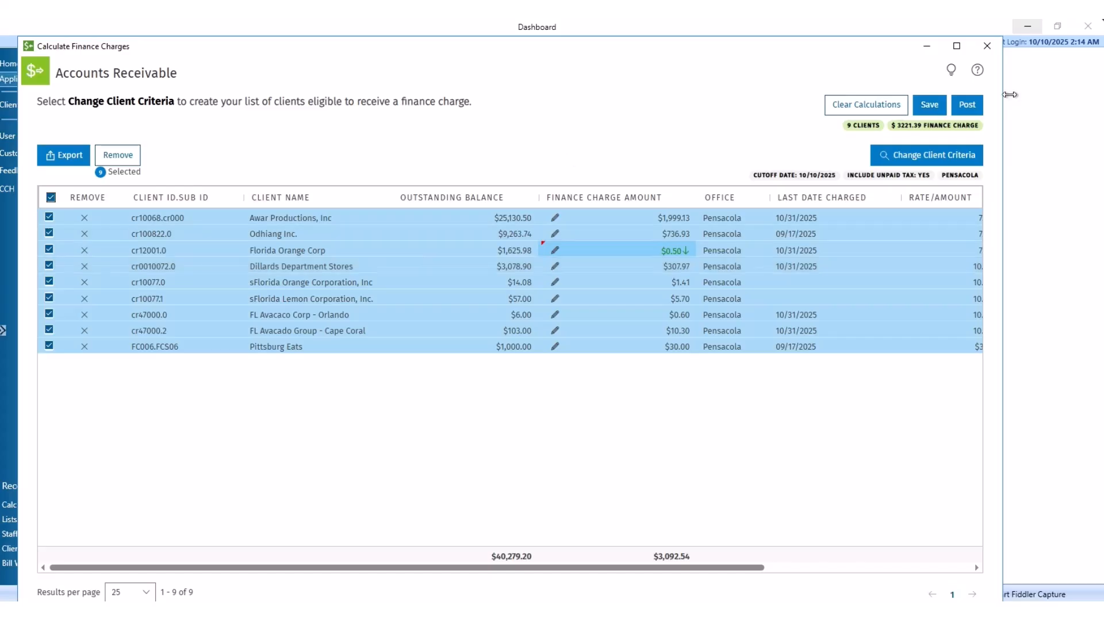
# Step: Post all nine finance charges ($3,092.54) with October 31, 2025 as the transaction date
pyautogui.click(971, 114)
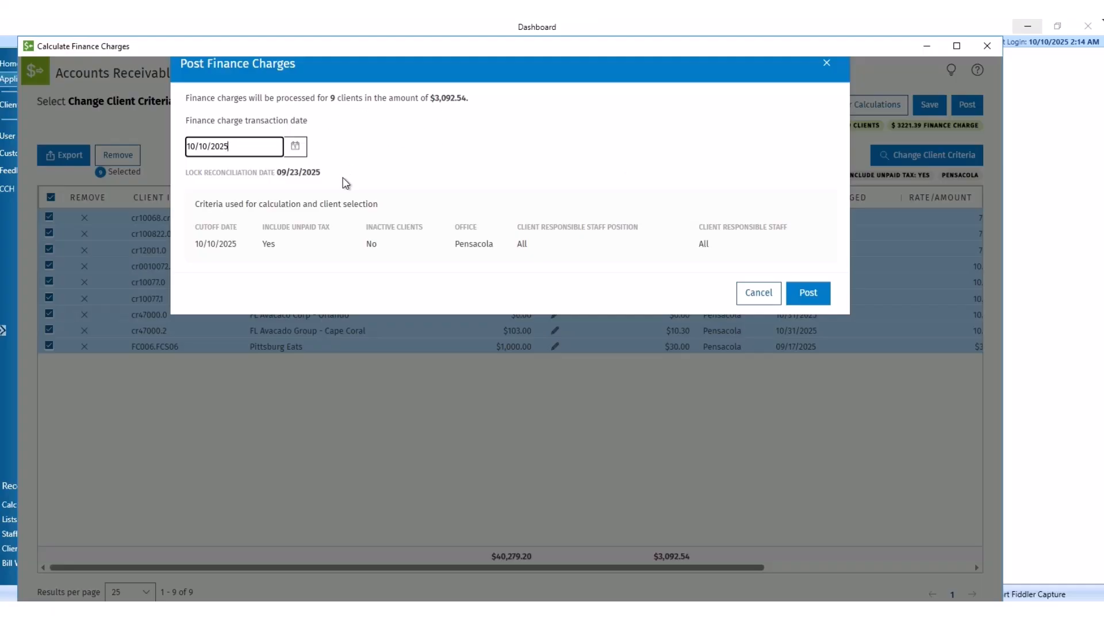
pyautogui.click(296, 151)
pyautogui.click(278, 285)
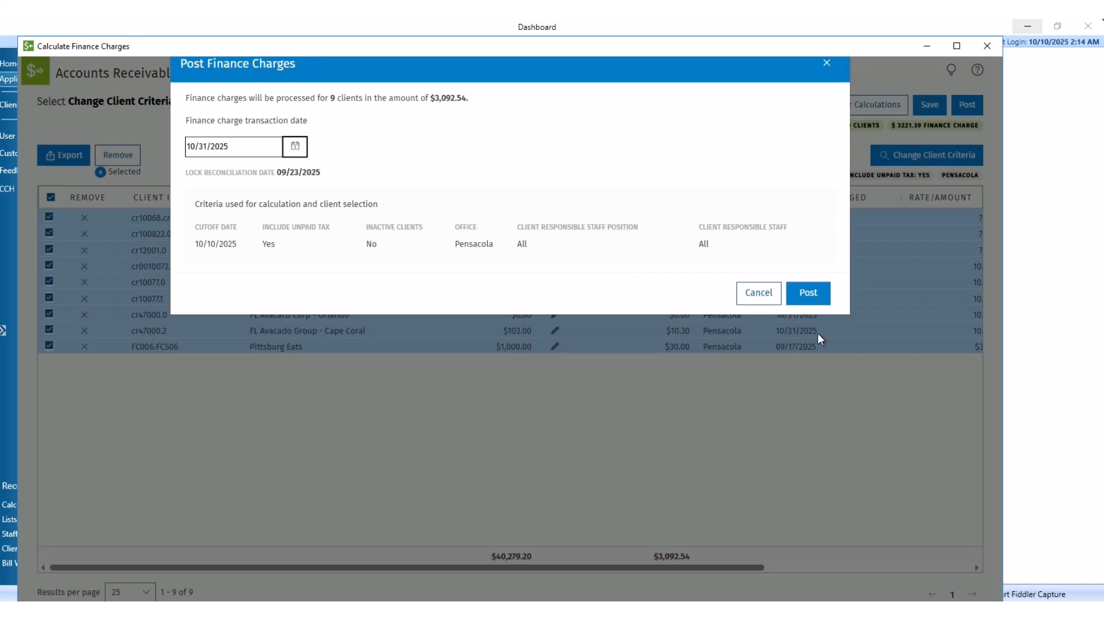
pyautogui.click(814, 298)
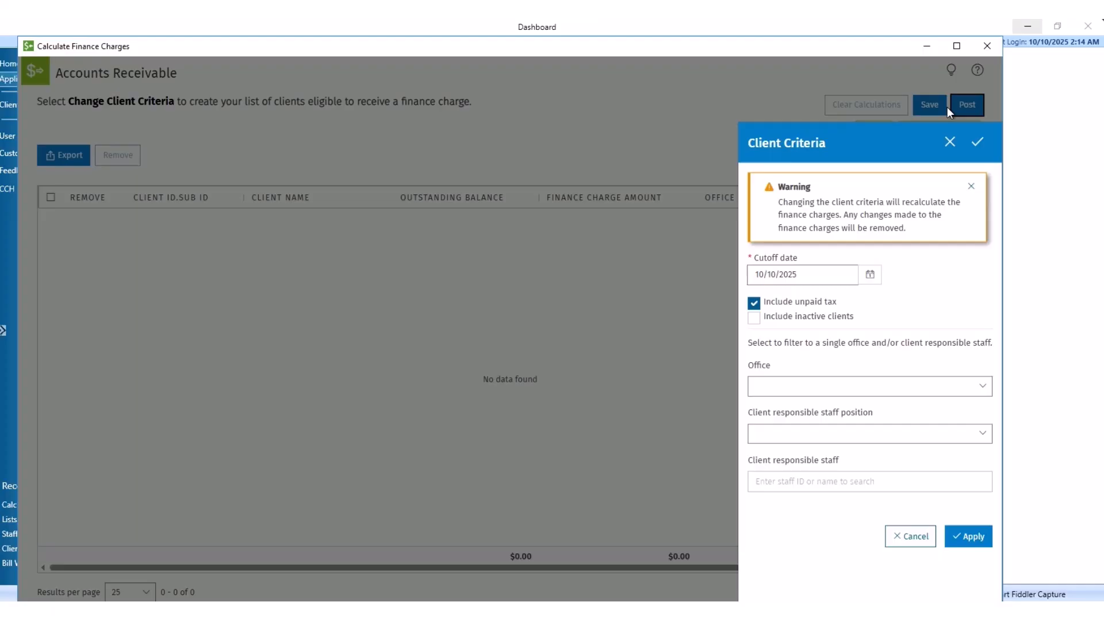
# Step: Close the Calculate Finance Charges window to get back to the Dashboard
pyautogui.click(985, 47)
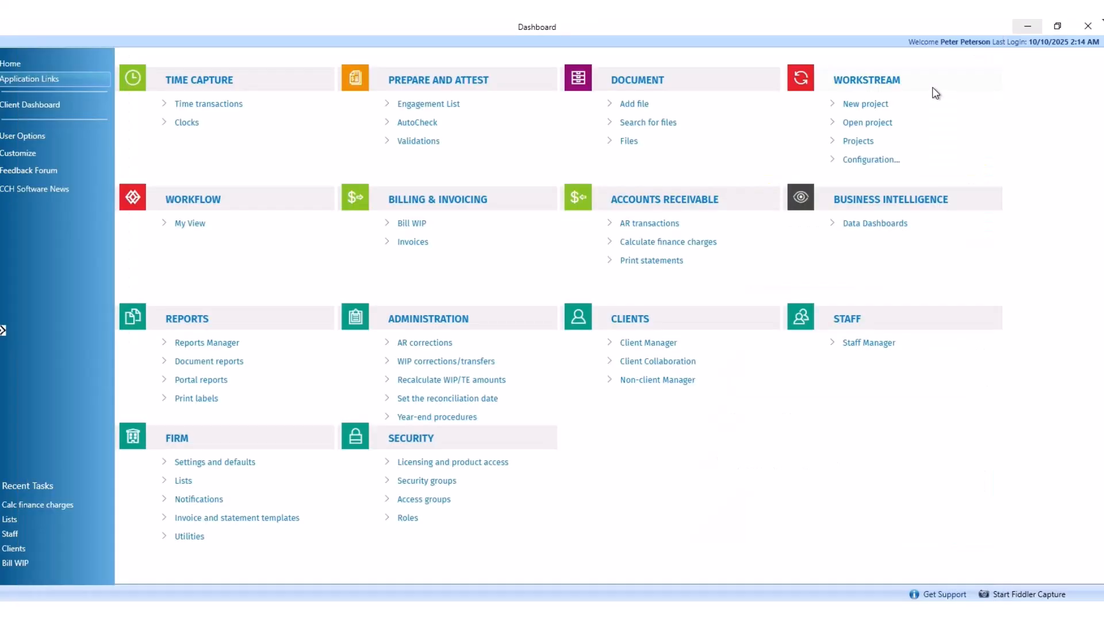